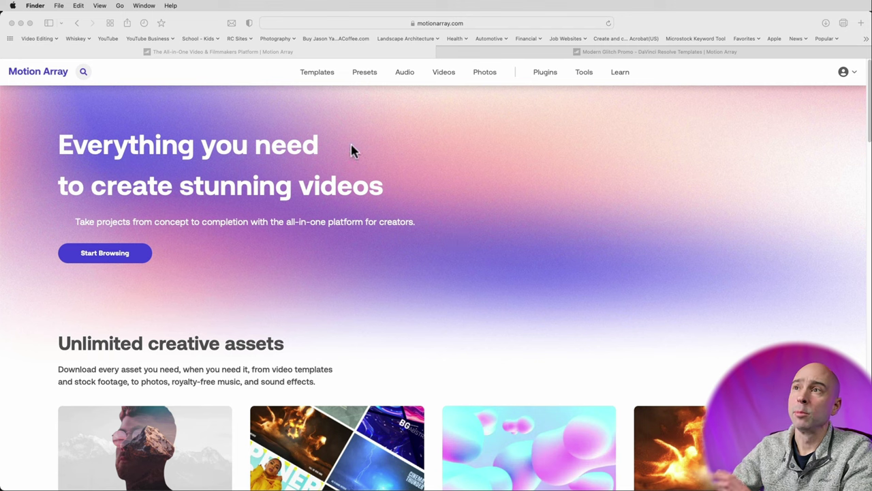
Step: Browse the Motion Array DaVinci Resolve templates and filter them to Intros
scroll(368, 177, down, 5)
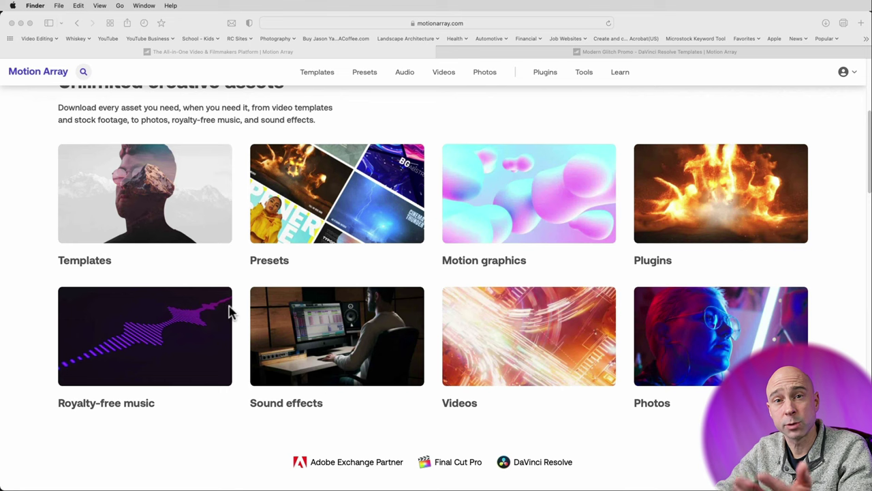
scroll(226, 309, up, 5)
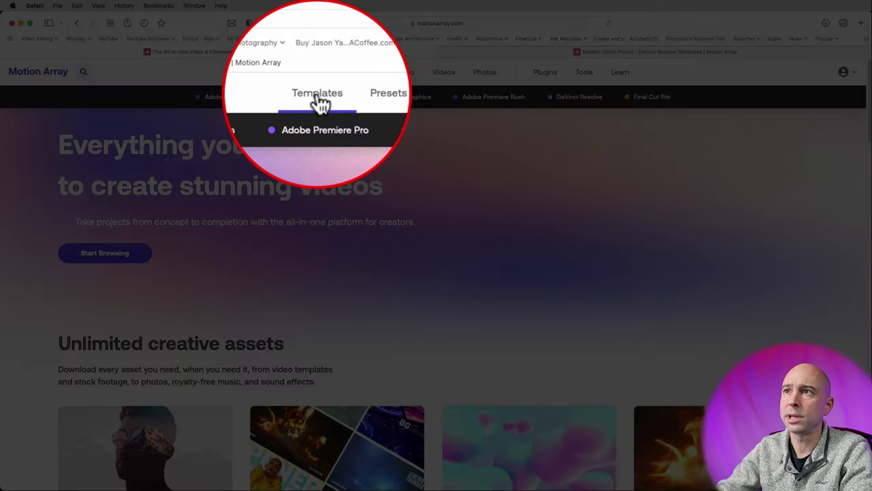
click(315, 72)
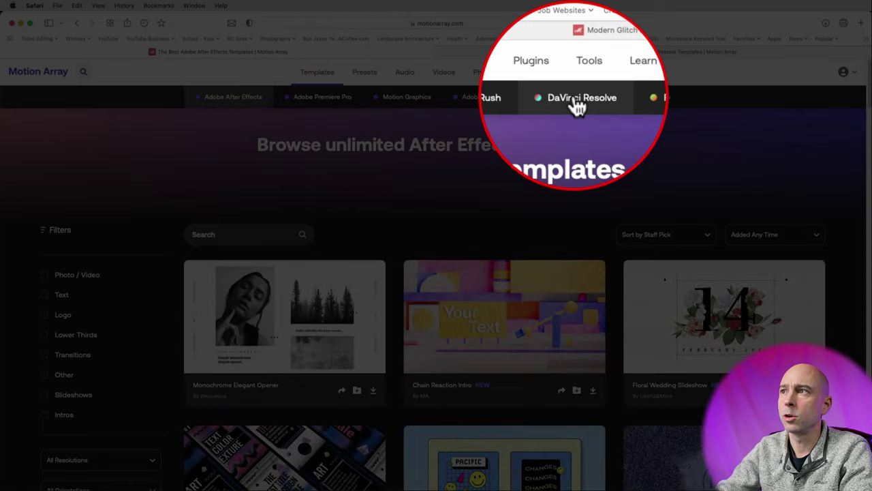
click(575, 98)
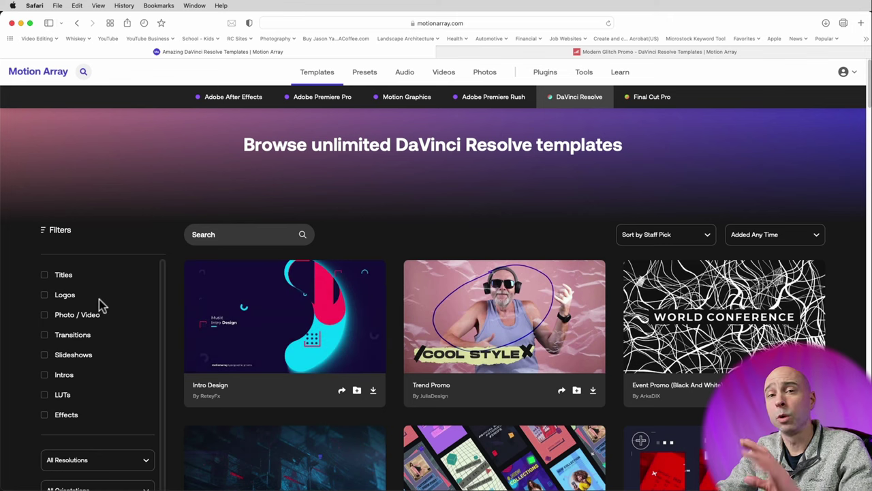
click(45, 376)
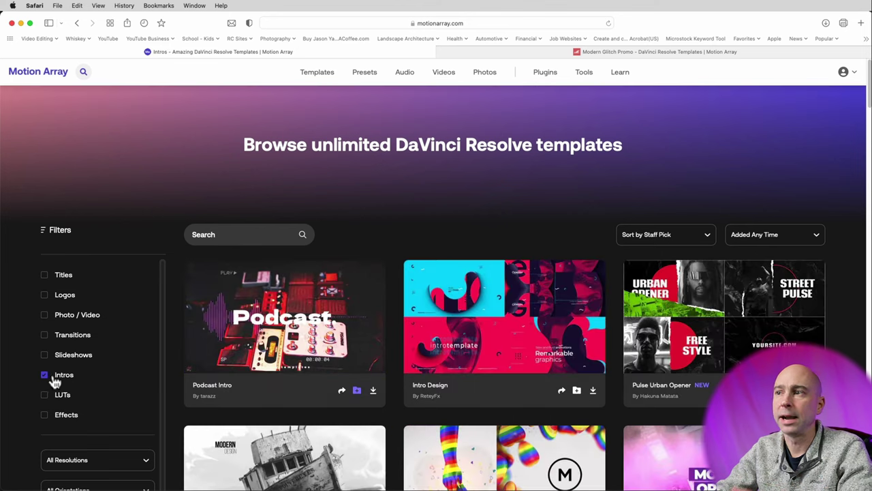
Step: Download the Modern Glitch Promo template from its already open page, plus the linked Rock music track
click(582, 51)
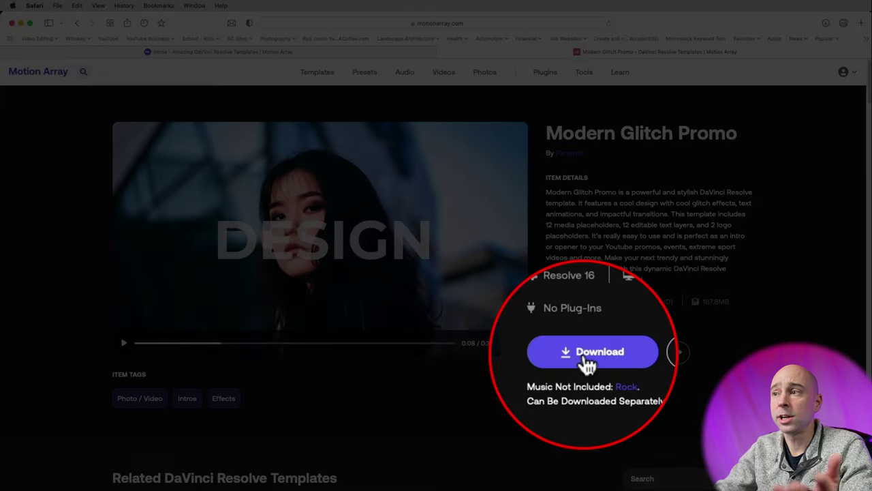
click(584, 359)
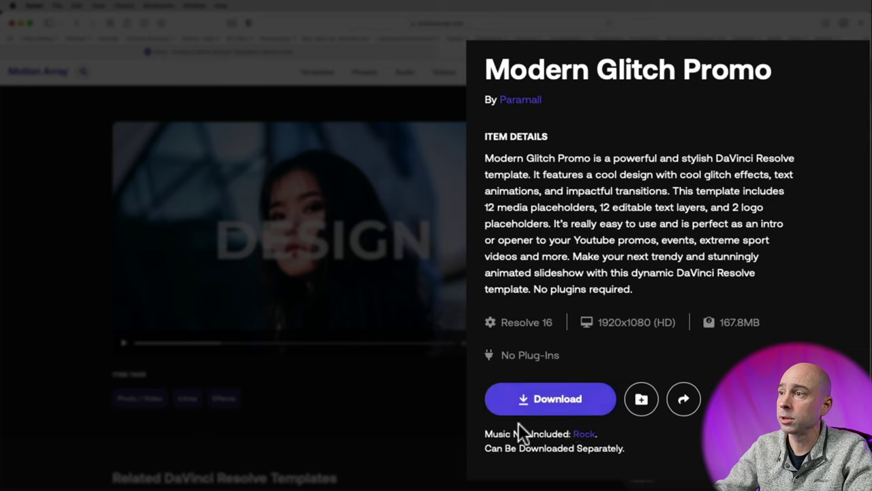
click(583, 436)
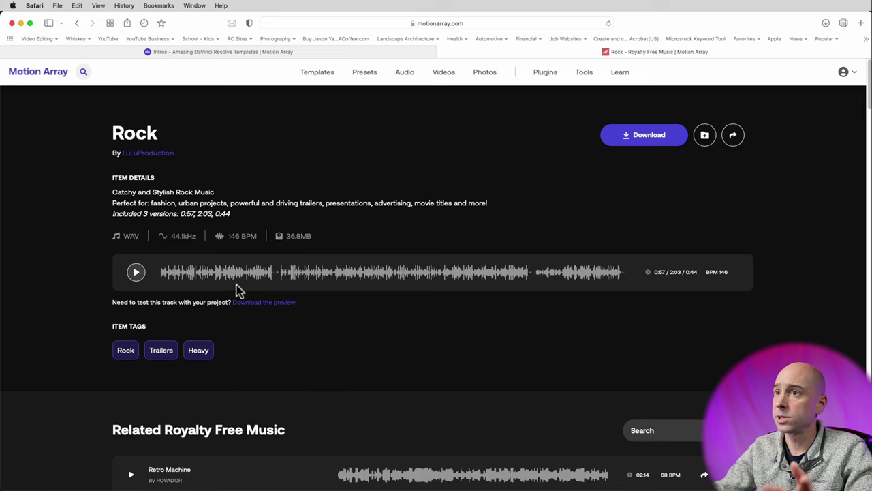
click(649, 144)
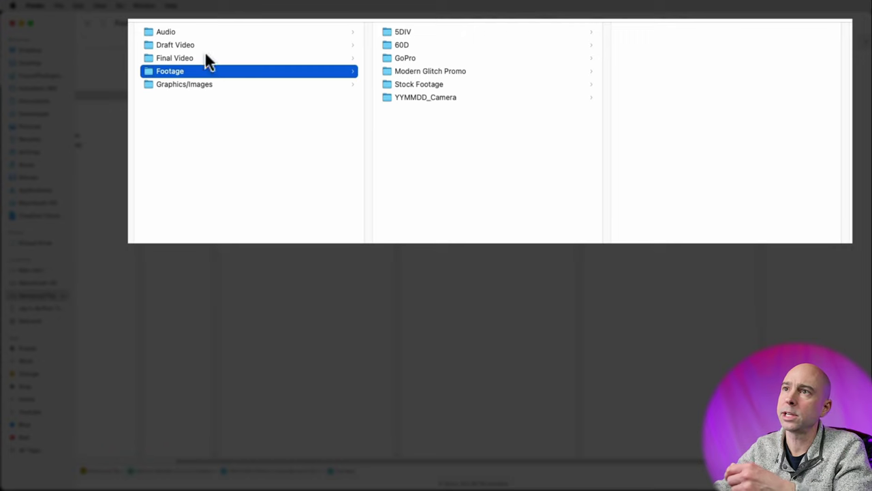
Step: Switch to Finder and examine the Modern Glitch Promo folder's Dynamic Glitch Promo.dra contents and the Font Link.rtf document in Fonts
click(395, 73)
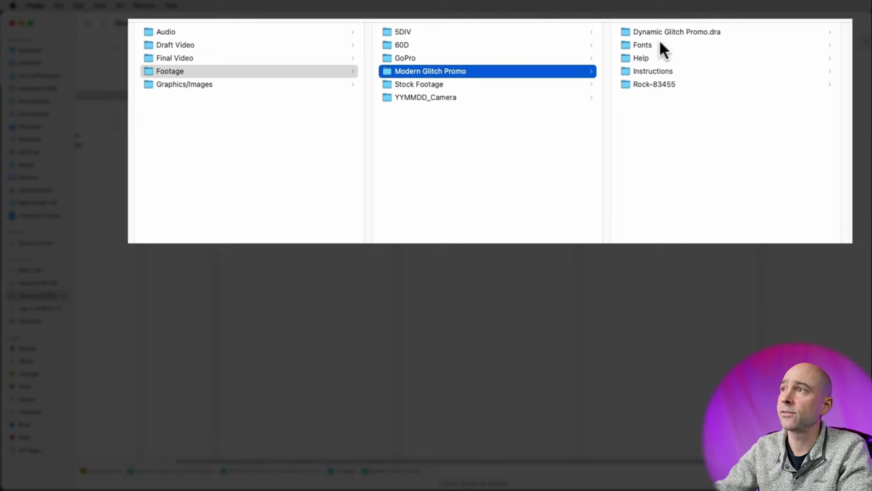
click(627, 34)
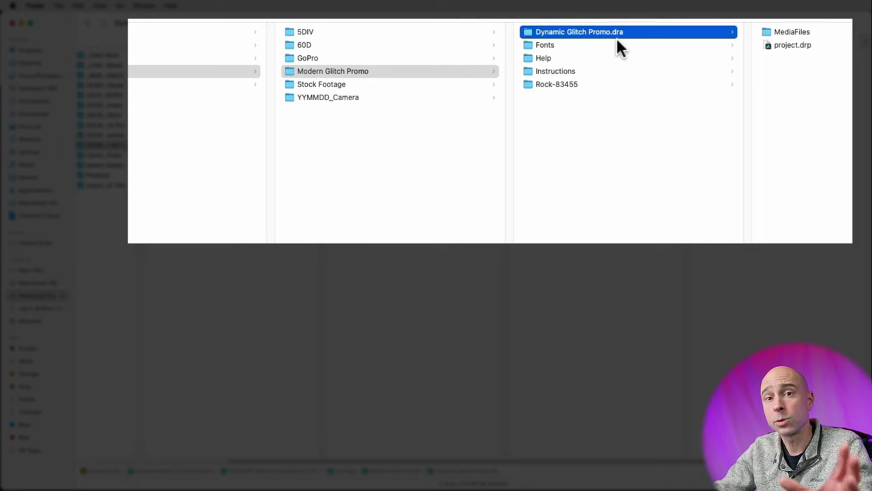
key(Down)
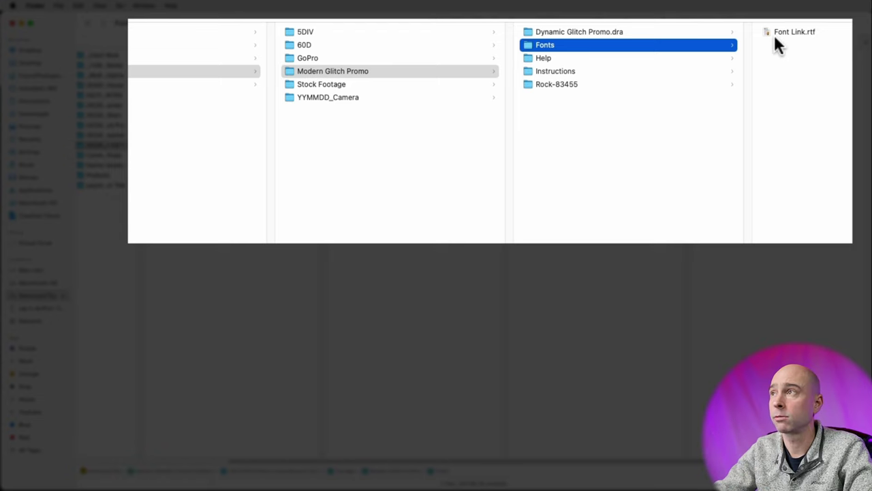
double_click(768, 32)
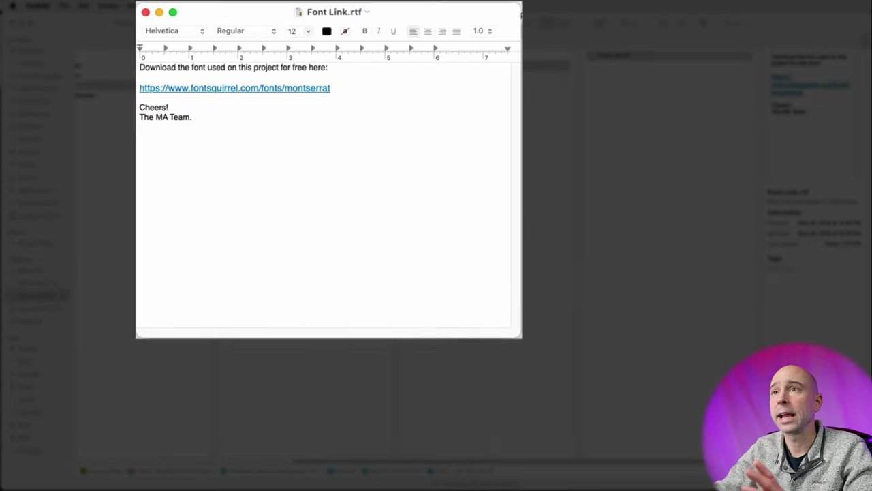
key(super+w)
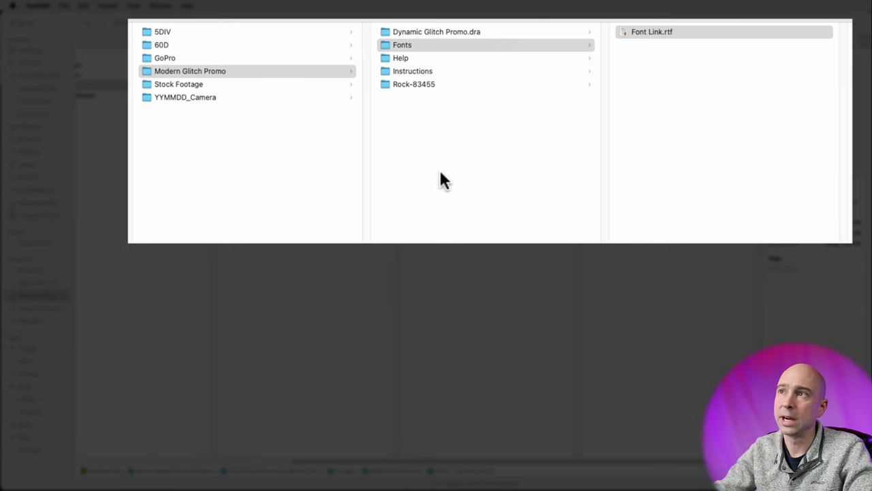
Step: Look through the template's Help folder and preview Help MA DaVinci.pdf
click(388, 60)
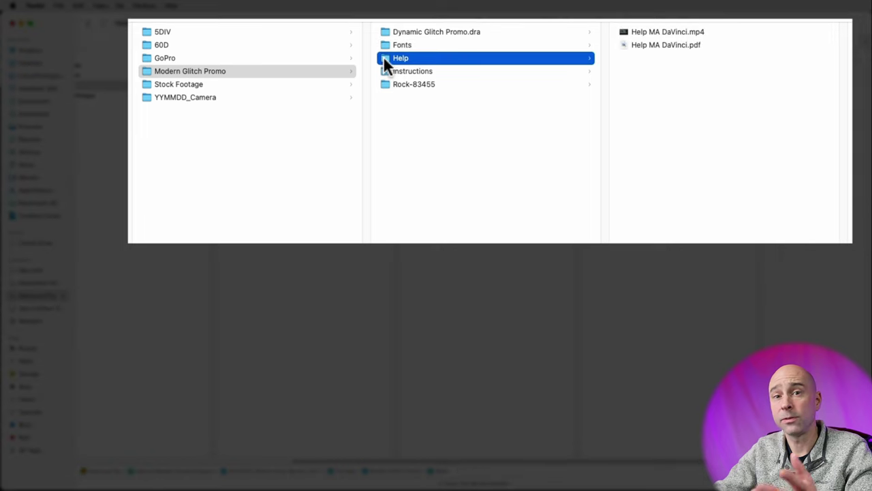
click(627, 33)
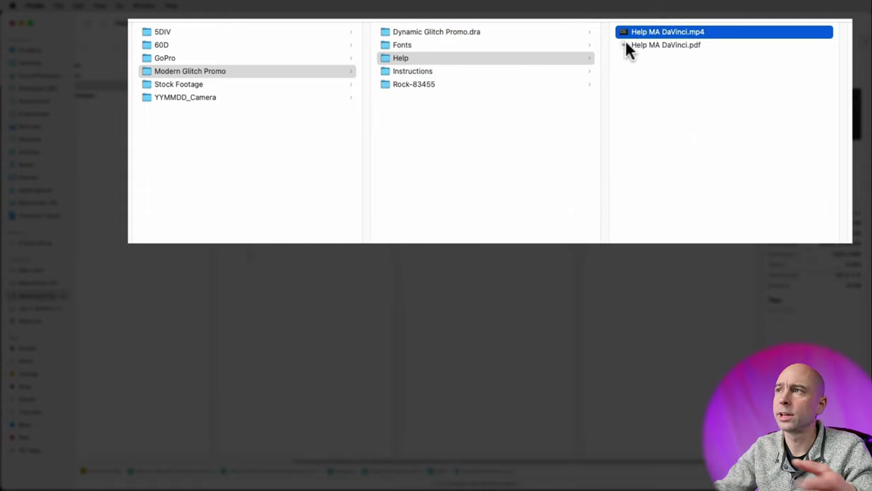
click(625, 46)
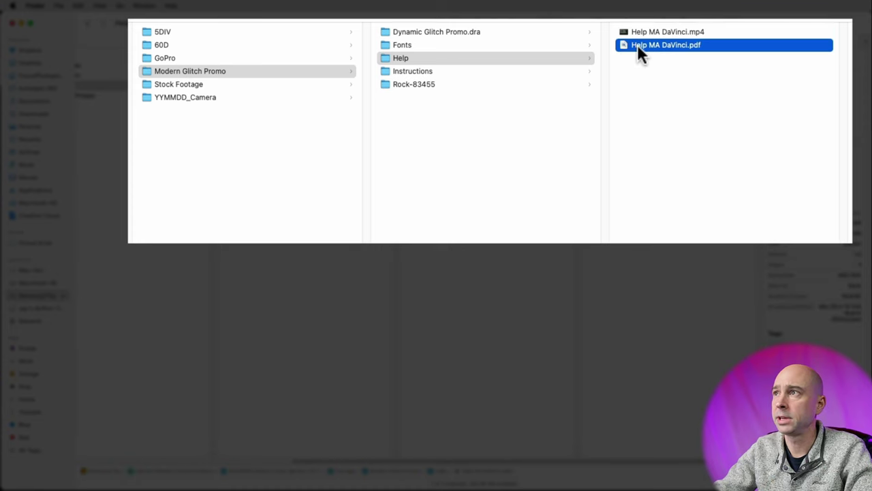
key(space)
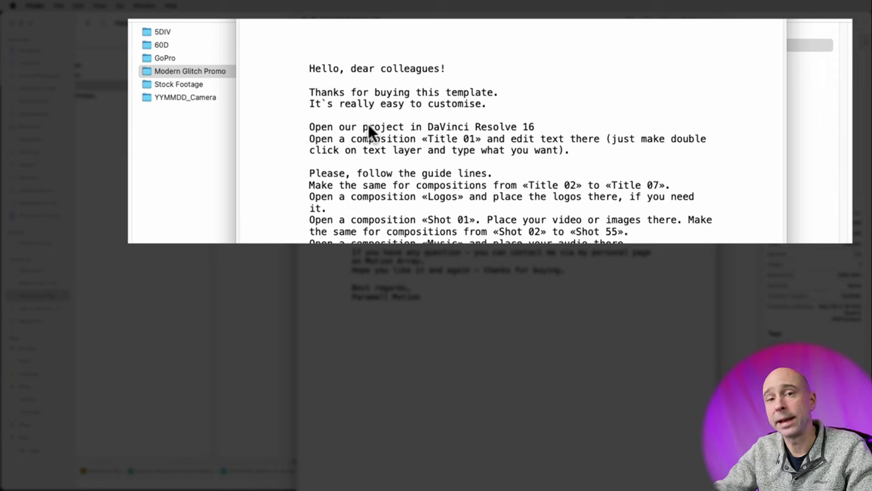
key(space)
Step: Preview Davinci Resolve Instructions.pdf in the Instructions folder, and look at the Rock-83455 folder
click(414, 71)
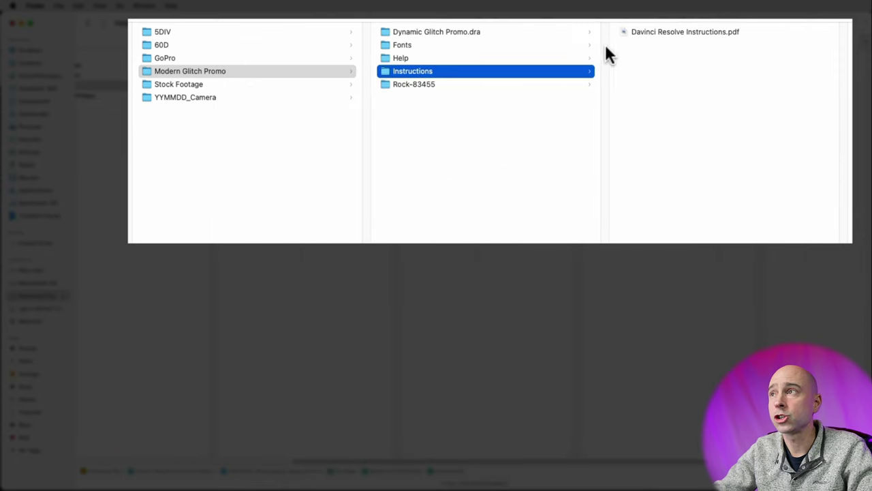
click(629, 31)
key(space)
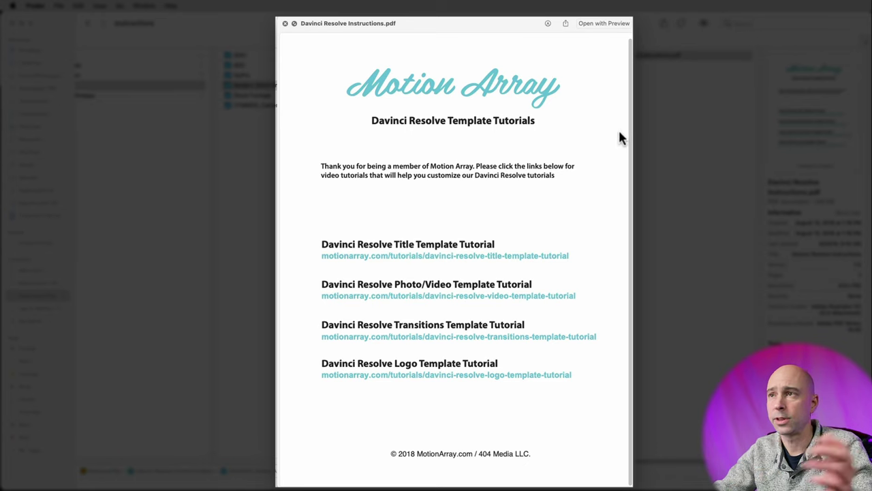
key(space)
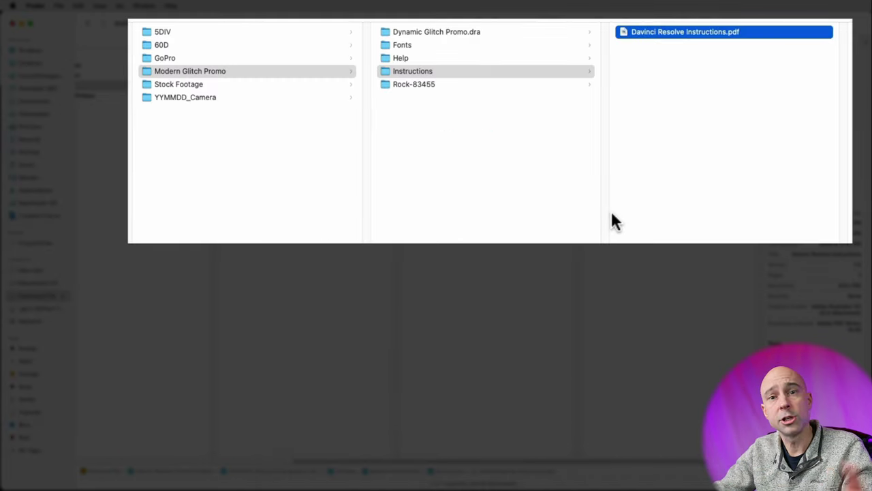
click(414, 84)
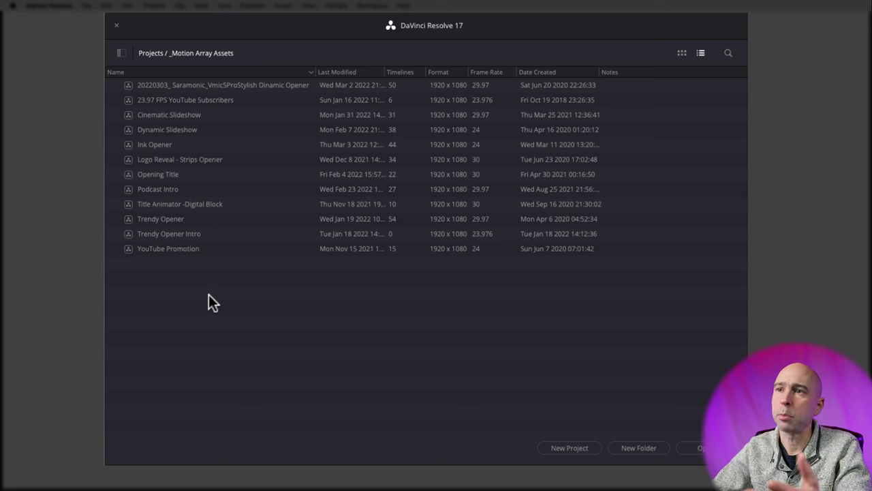
Step: Switch to DaVinci Resolve and restore the project archive Dynamic Glitch Promo.dra into the _Motion Array Assets project folder
right_click(155, 296)
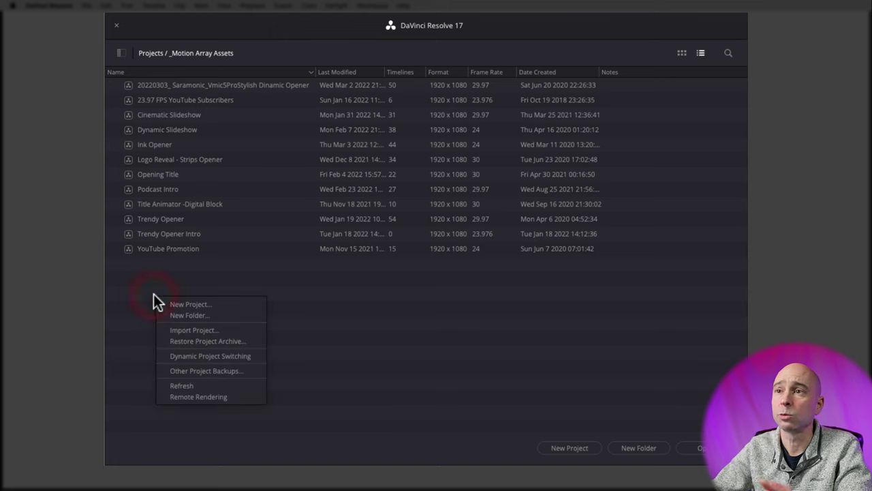
click(187, 341)
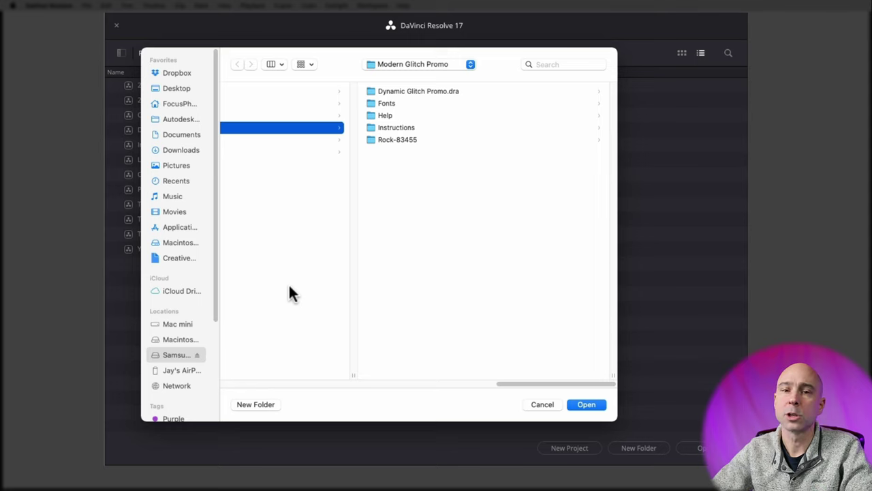
click(368, 90)
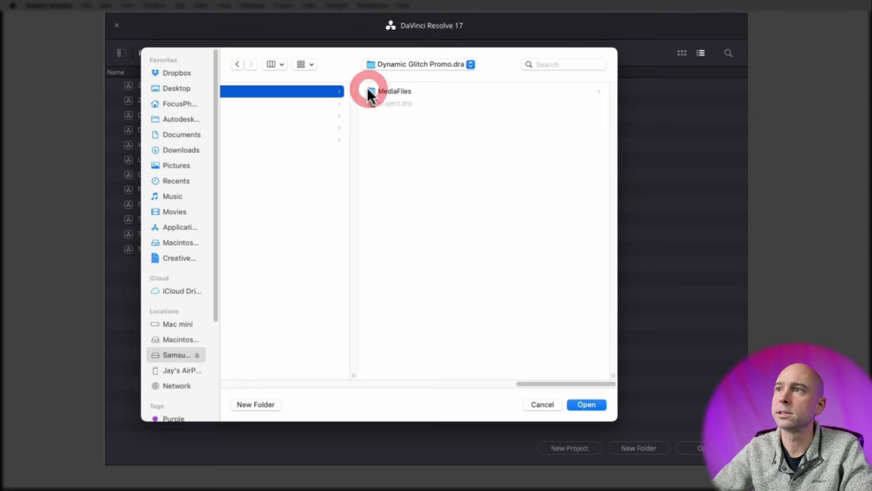
drag(485, 385, 492, 345)
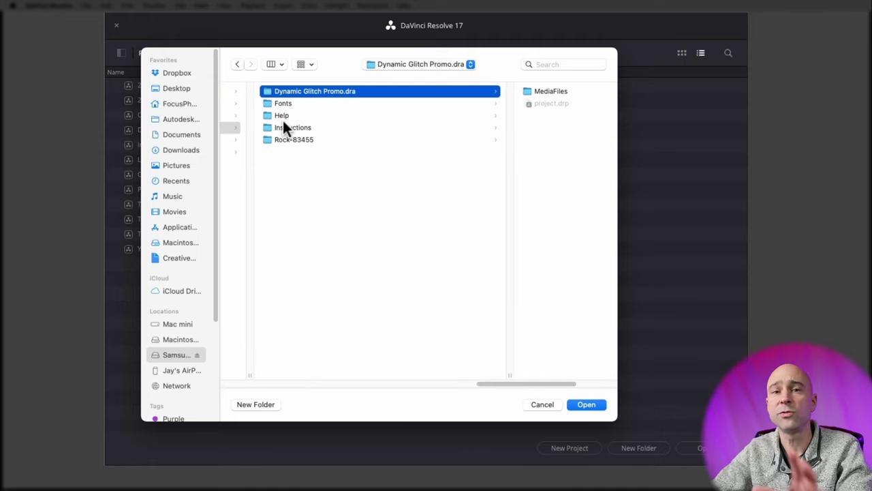
click(586, 405)
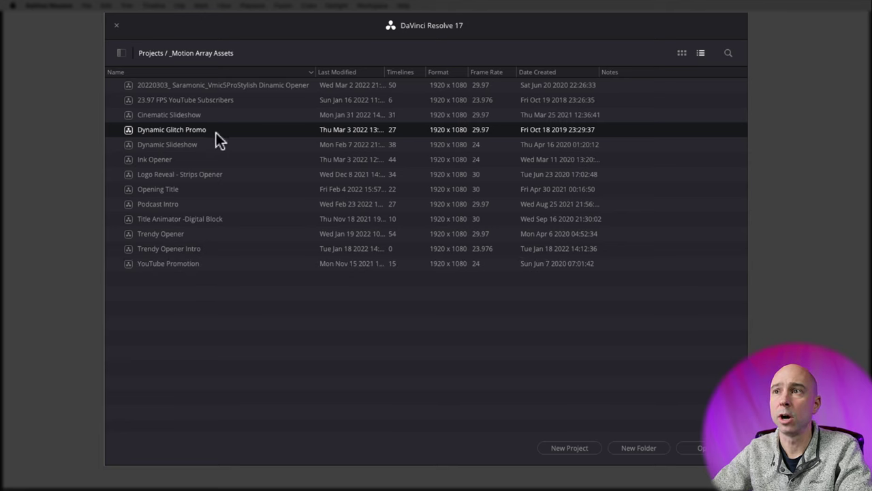
Step: Rename the restored Dynamic Glitch Promo project as 20220310_Sample-Dynamic Glitch Promo
right_click(176, 133)
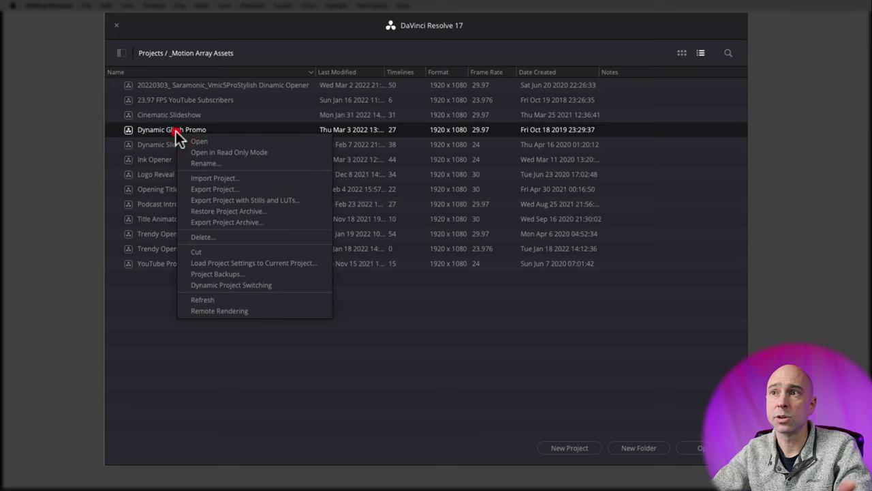
click(193, 161)
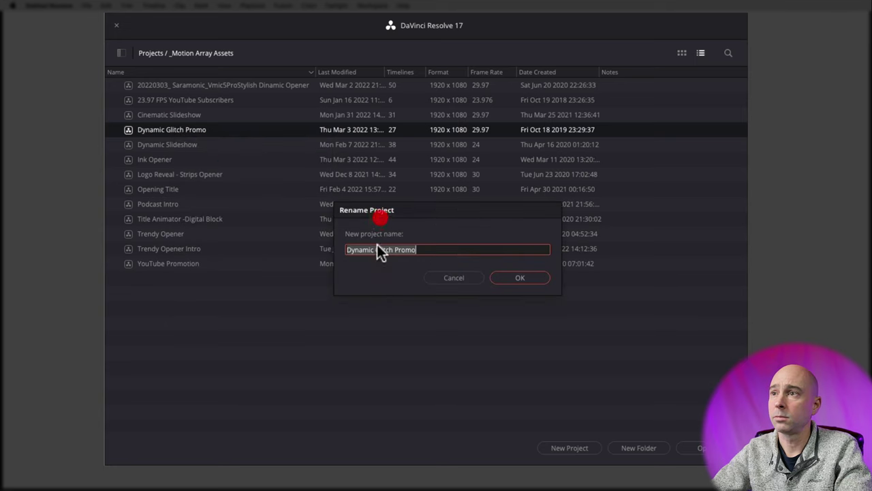
click(348, 250)
key(Return)
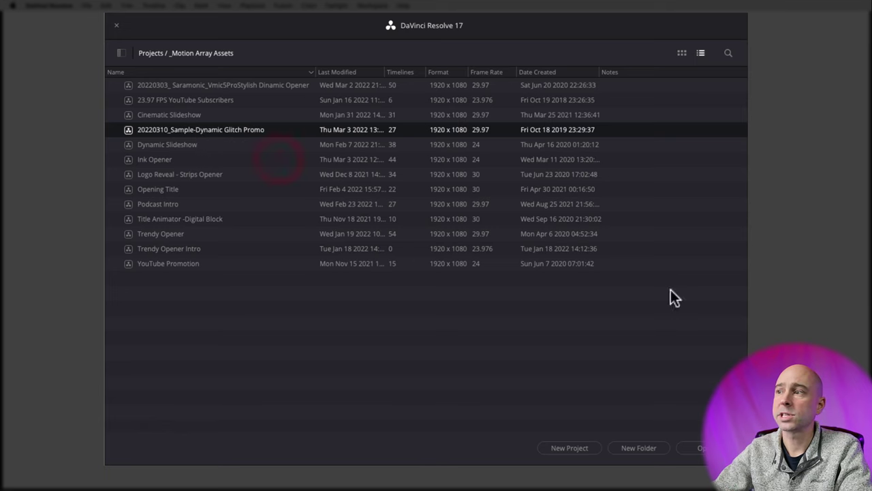
Step: Open the 20220310_Sample-Dynamic Glitch Promo project and reset the interface layout to its default
click(695, 449)
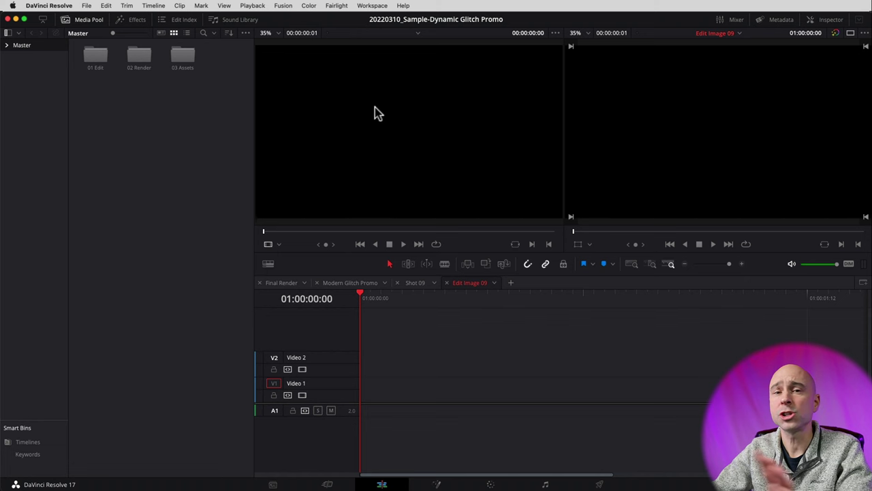
click(374, 5)
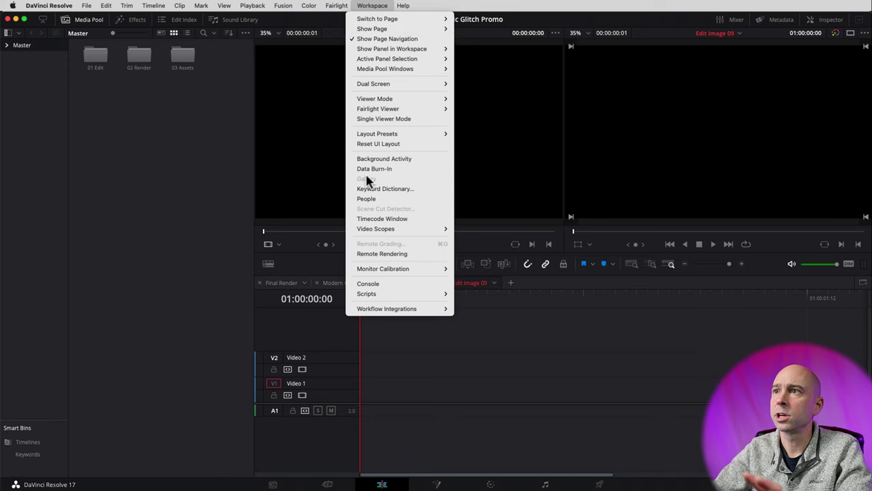
click(373, 144)
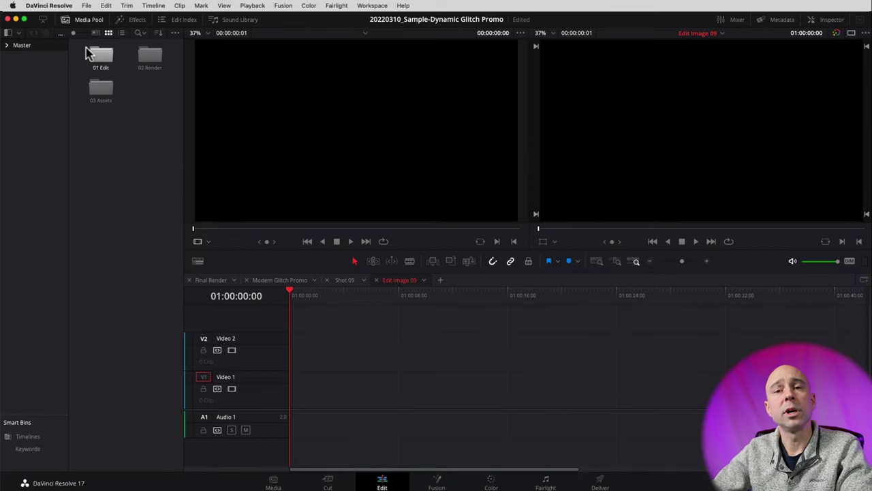
Step: Show the project's media pool and expand the Master bin to list its subfolders
click(87, 20)
click(87, 20)
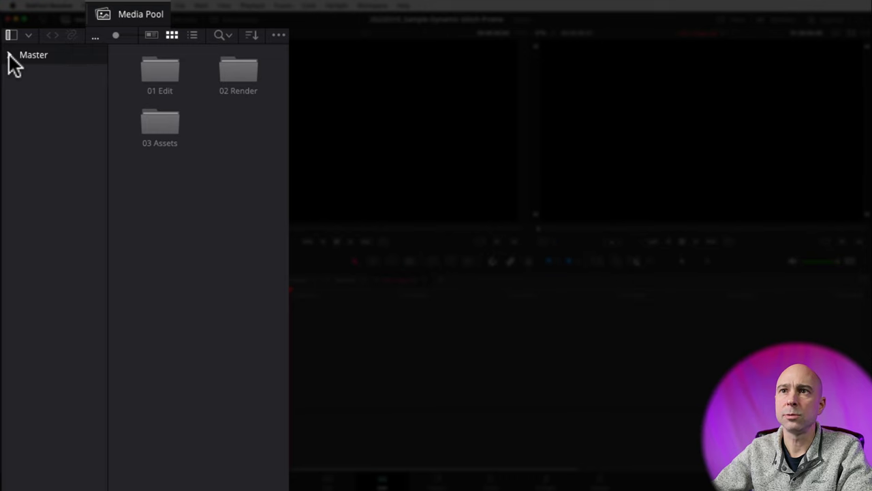
click(9, 54)
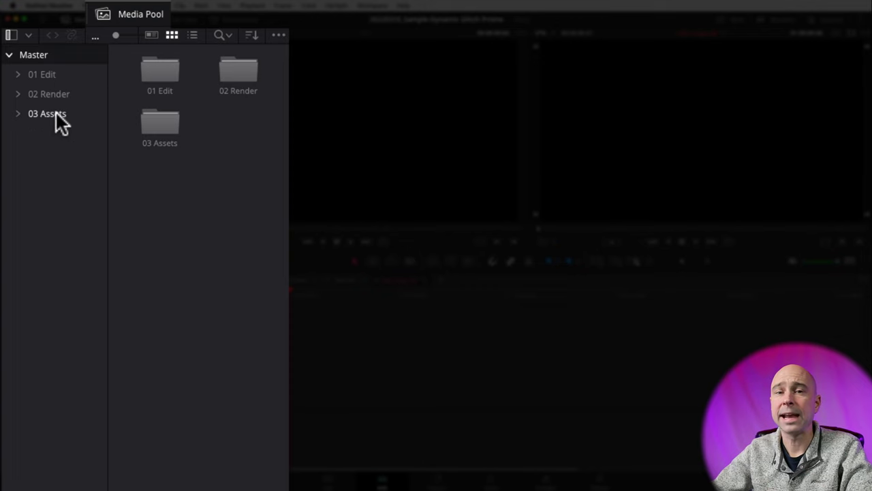
Step: Expand the 01 Edit bin and examine the contents of Edit Logos, Edit Texts and Edit Images
click(19, 77)
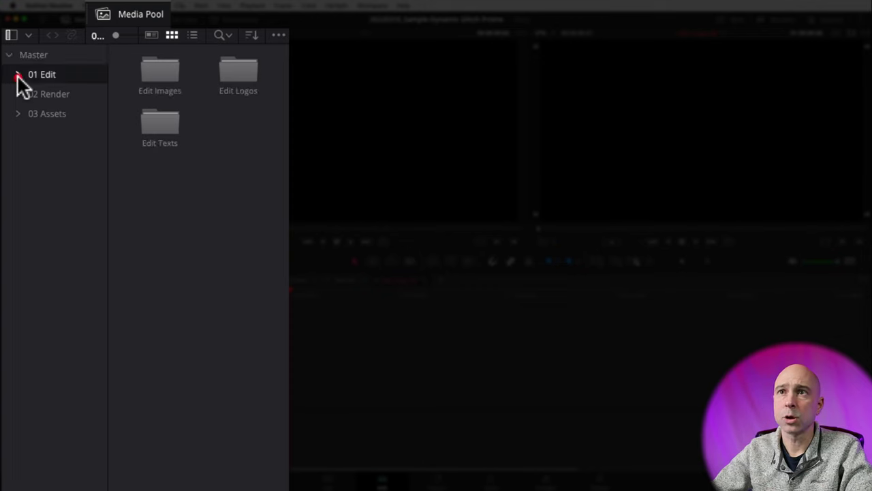
click(18, 75)
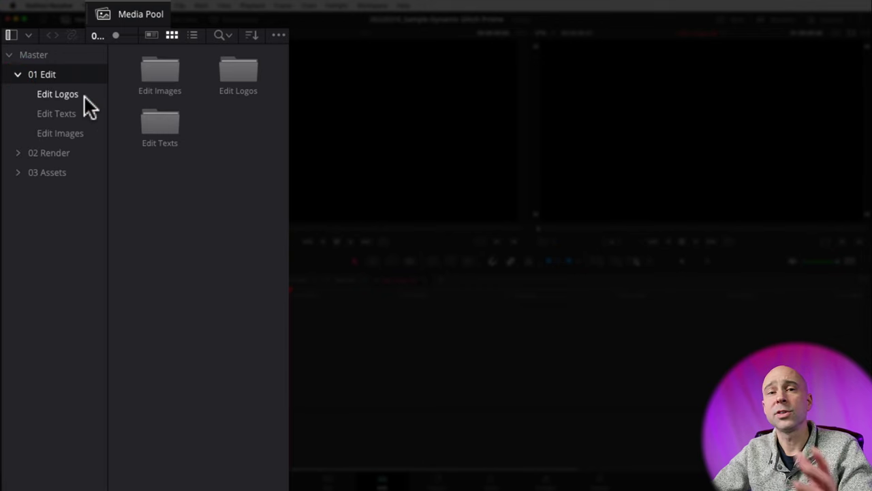
click(76, 94)
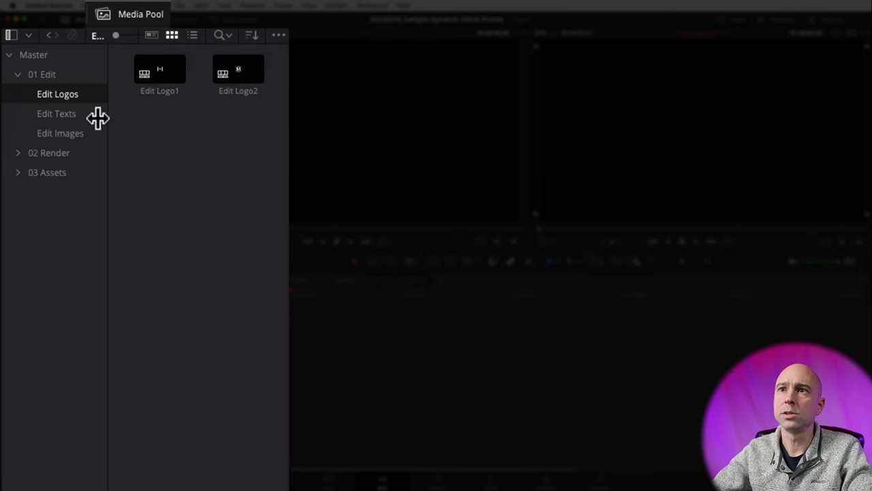
click(56, 113)
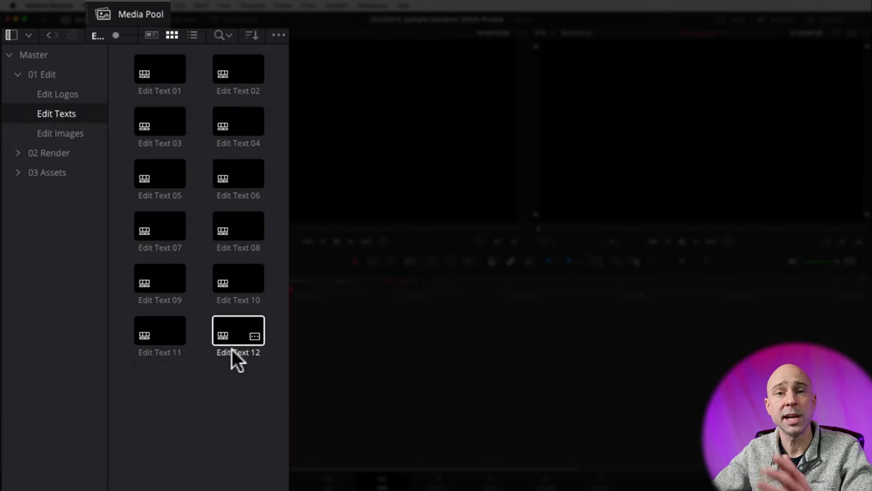
click(57, 134)
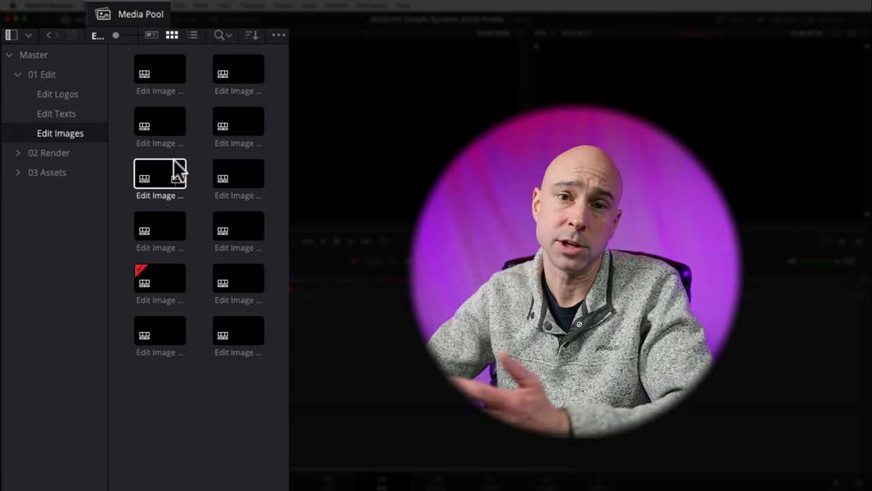
Step: Expand the 02 Render bin and examine the contents of its Final Render subfolder
click(57, 157)
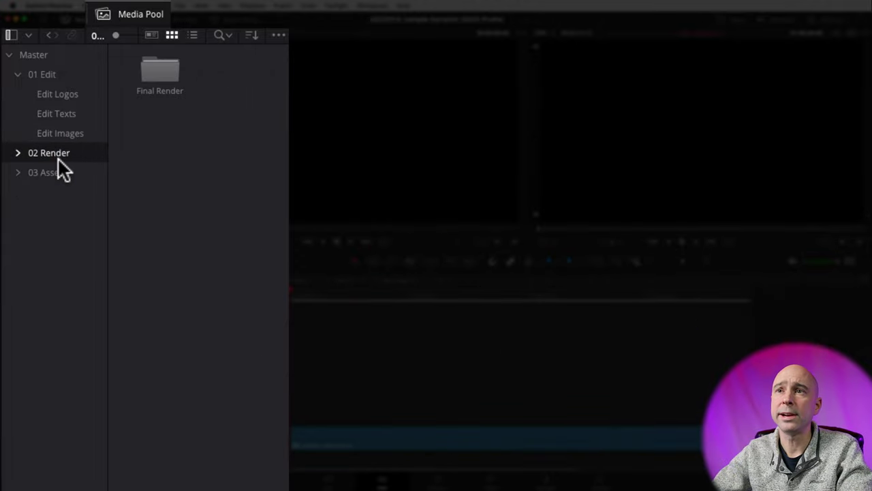
click(17, 154)
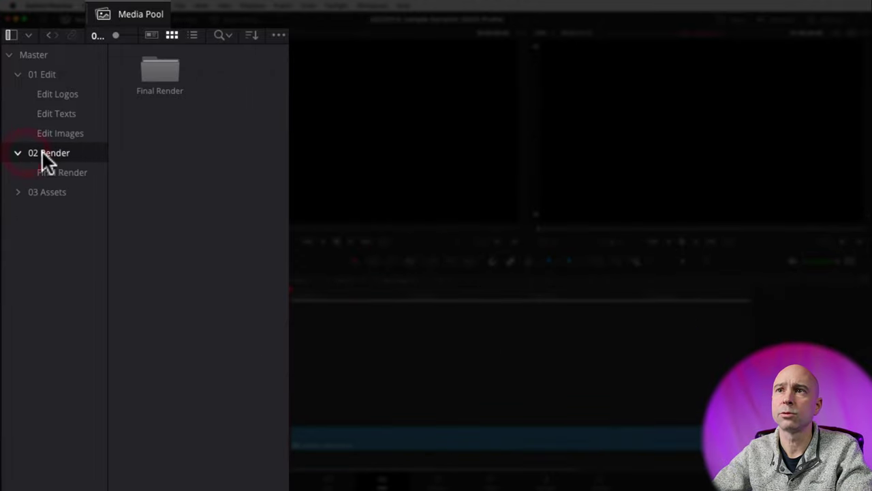
click(64, 173)
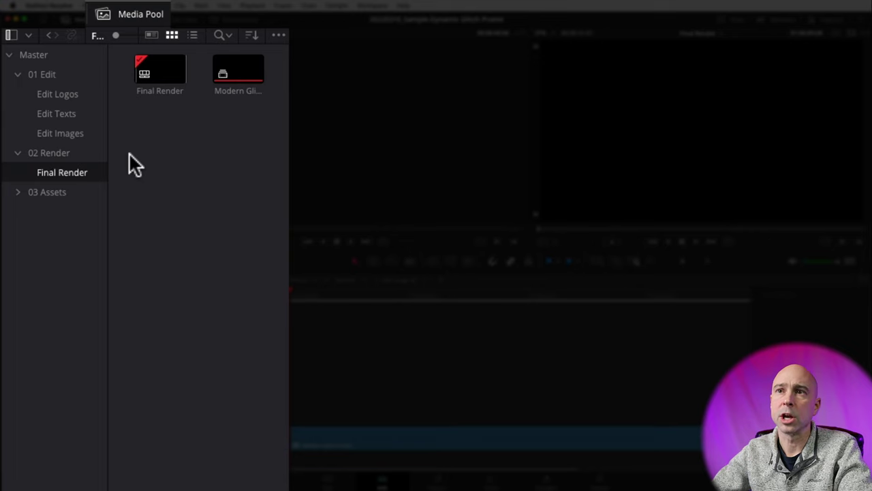
Step: Expand the 03 Assets bin and examine its Footages folder and the Placeholders folder inside Media
click(17, 192)
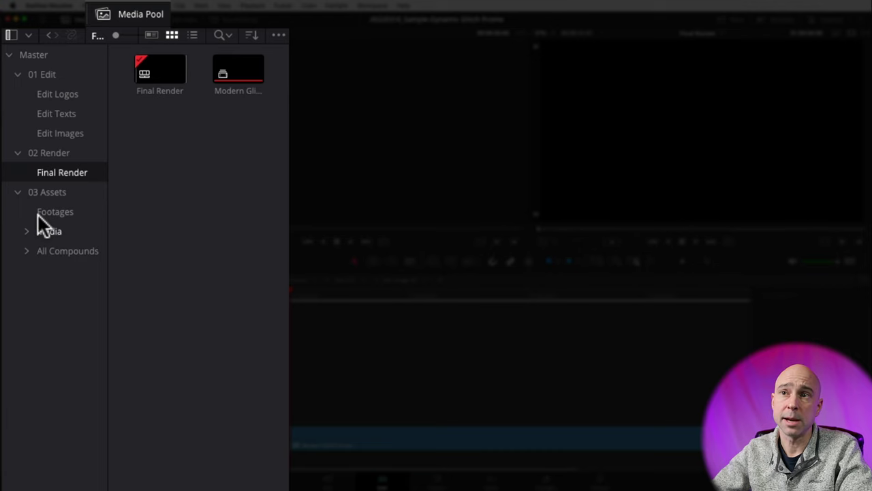
click(39, 213)
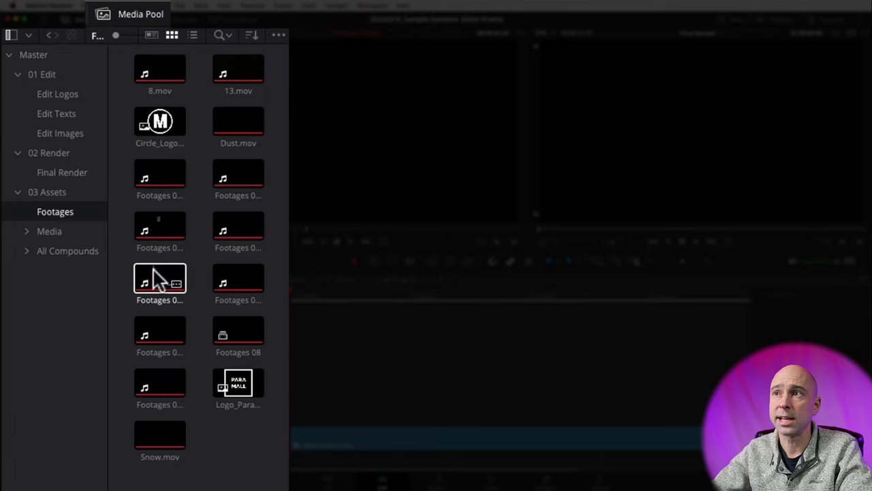
double_click(39, 232)
click(59, 249)
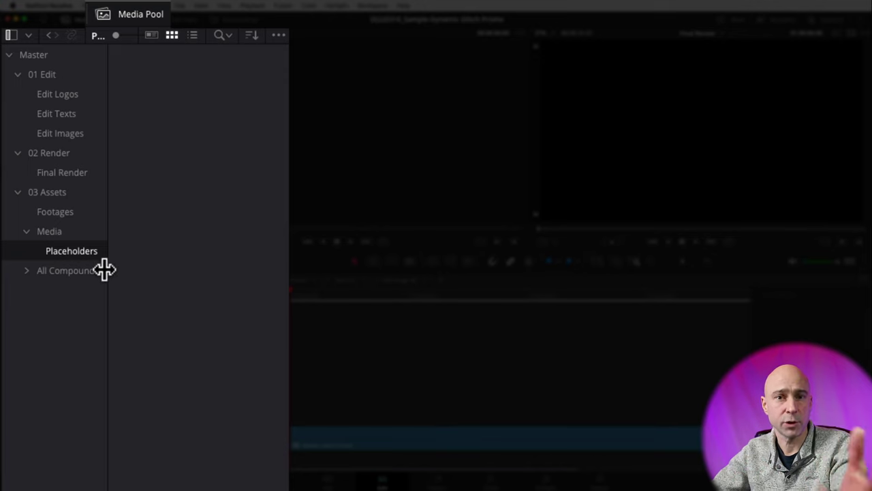
Step: Examine the Shots, Titles and Logos folders inside All Compounds, and collapse the 03 Assets bin
click(27, 271)
click(60, 269)
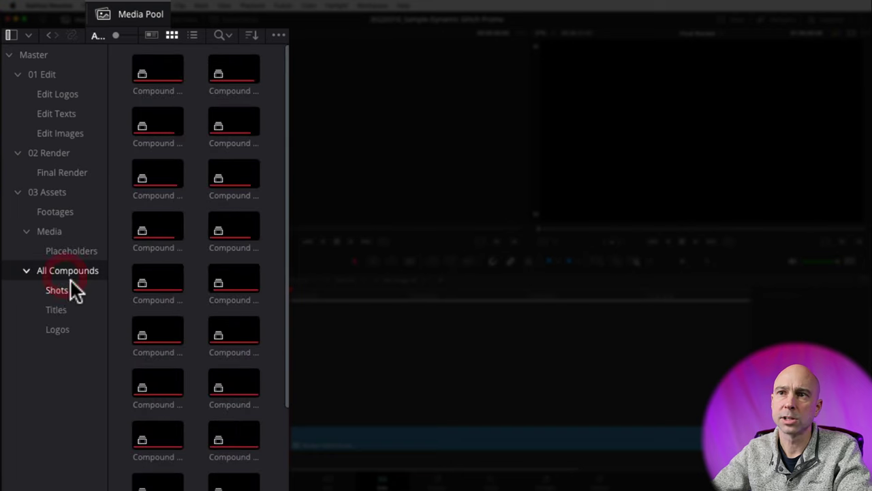
click(56, 290)
click(56, 310)
click(57, 329)
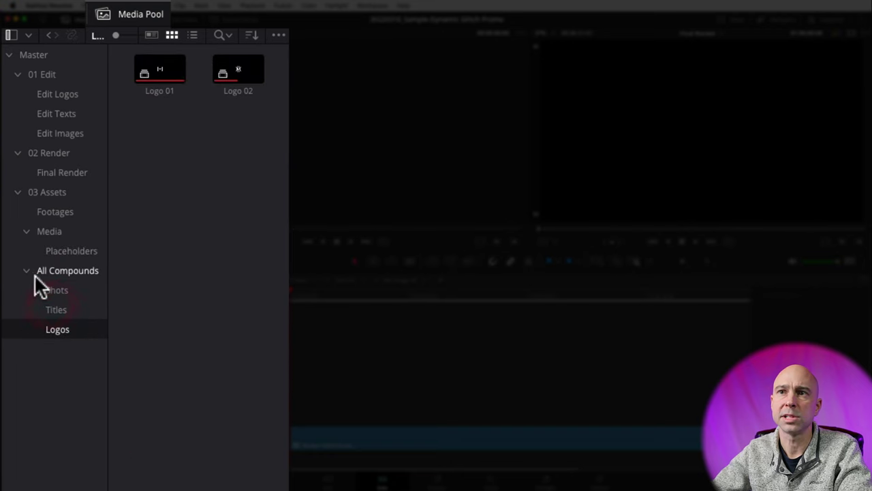
click(30, 273)
drag(25, 267, 27, 219)
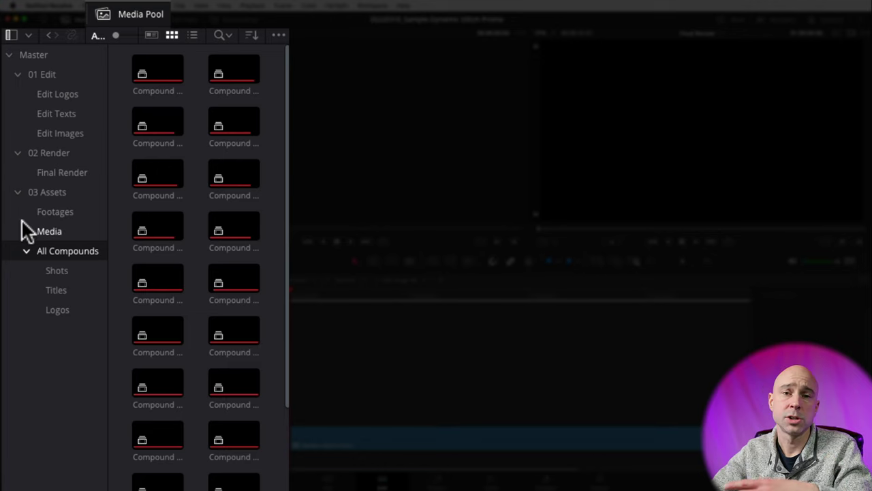
click(14, 192)
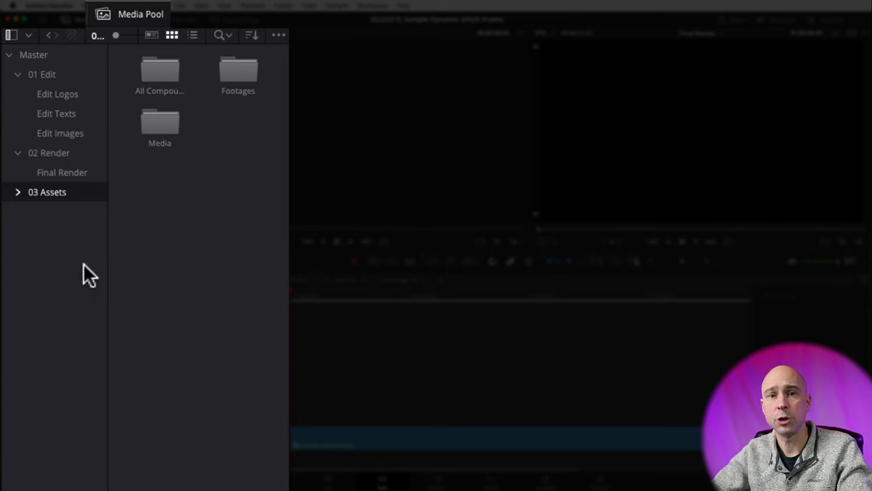
Step: Create a bin named My Footage under Master and import the video clips for the promo into it
click(32, 53)
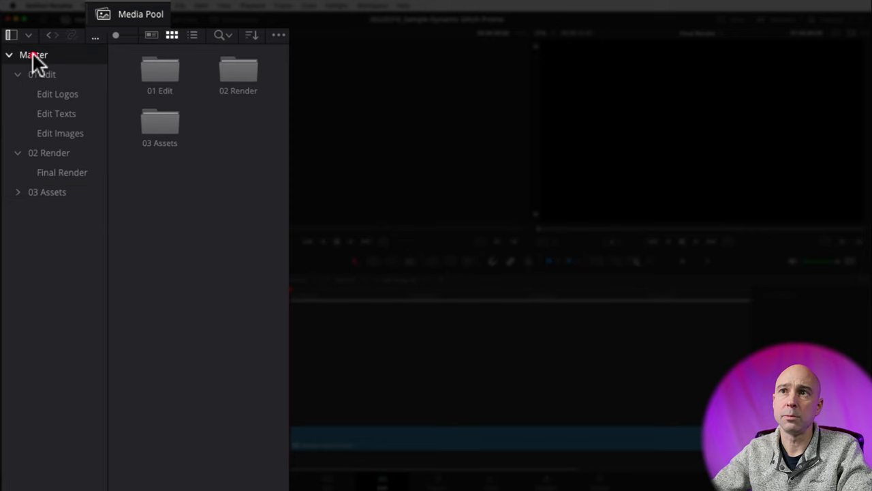
right_click(37, 54)
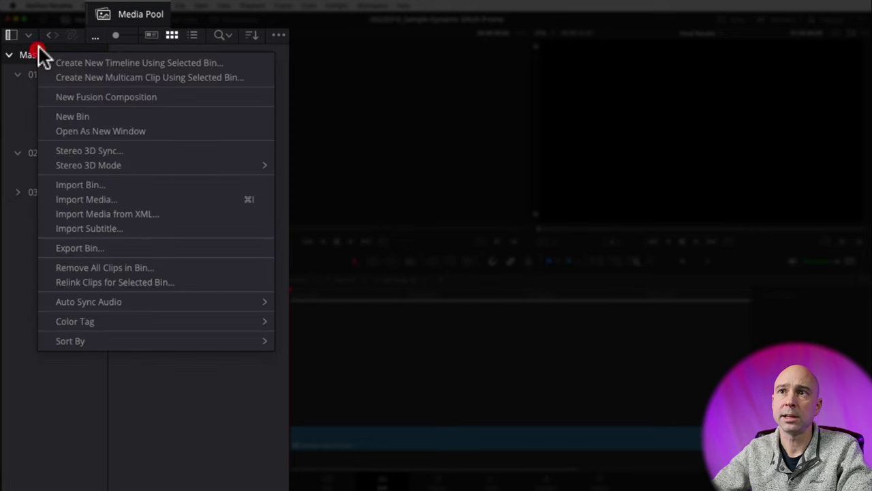
click(65, 116)
text(My)
text( Footage)
key(Return)
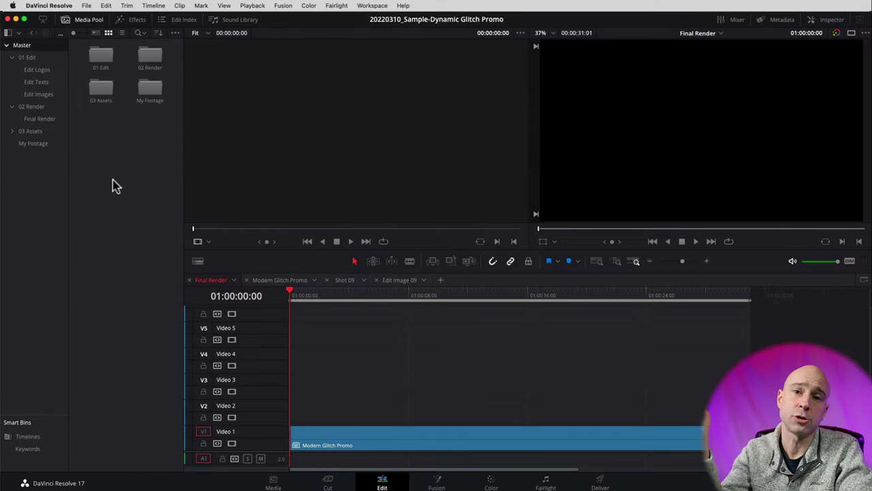
click(33, 143)
drag(871, 91, 102, 138)
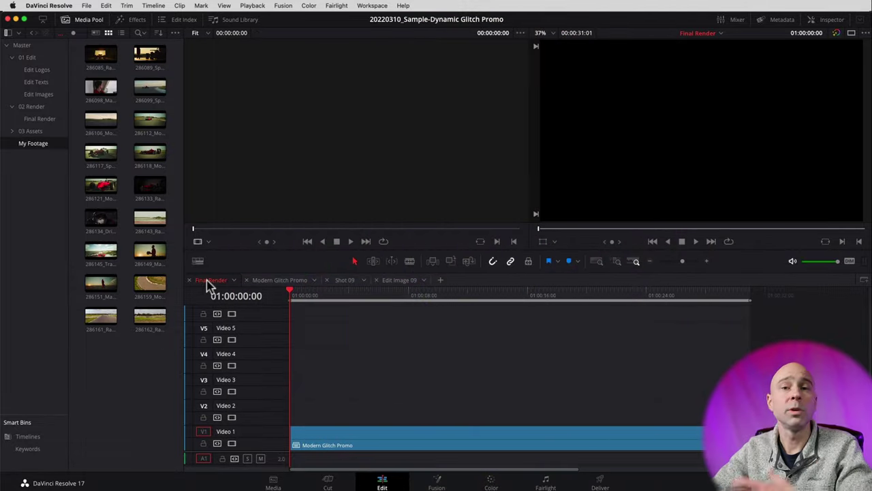
Step: Close the open Final Render, Modern Glitch Promo, Shot 09 and Edit Image 09 timelines
click(208, 285)
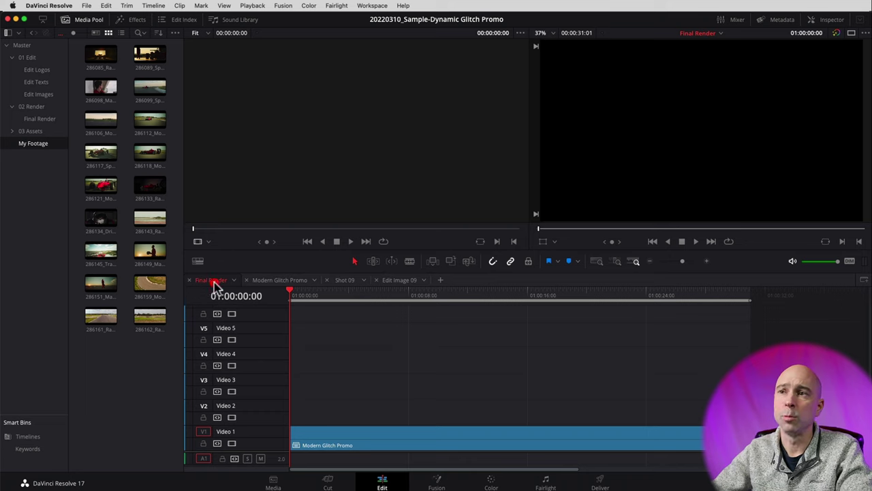
click(189, 279)
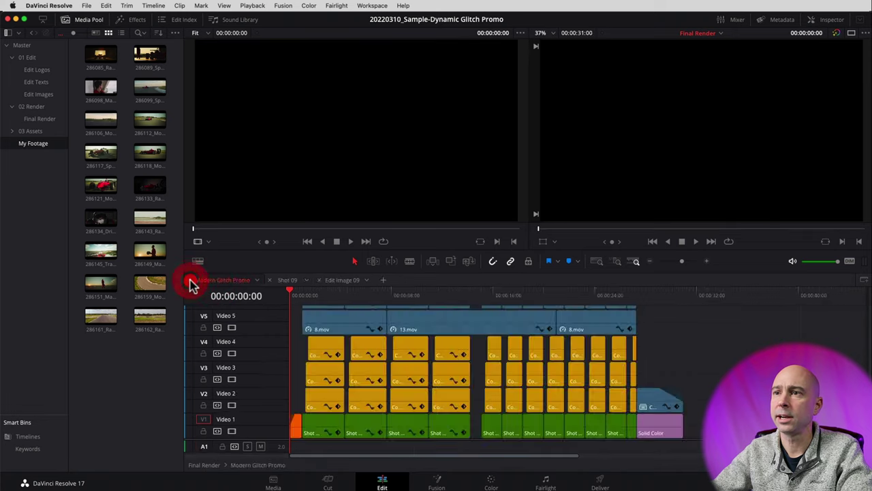
click(190, 280)
click(190, 279)
click(191, 280)
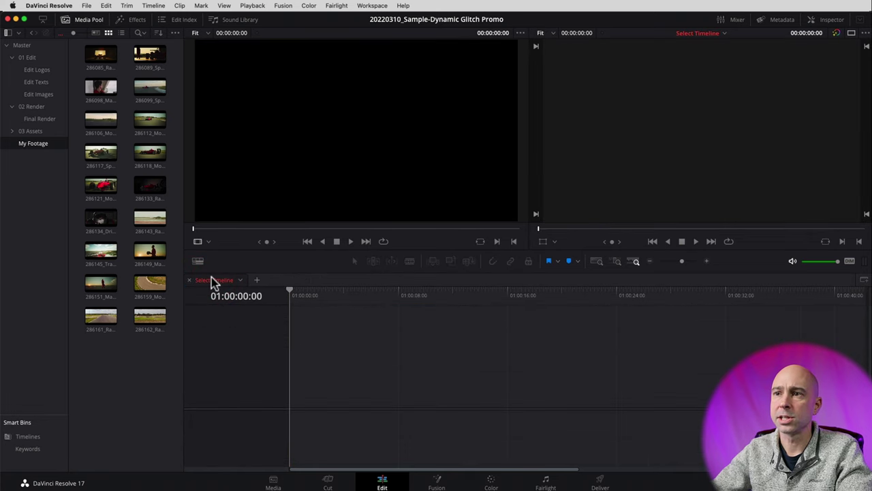
Step: Open the Final Render timeline from the Final Render folder inside the 02 Render bin
click(240, 281)
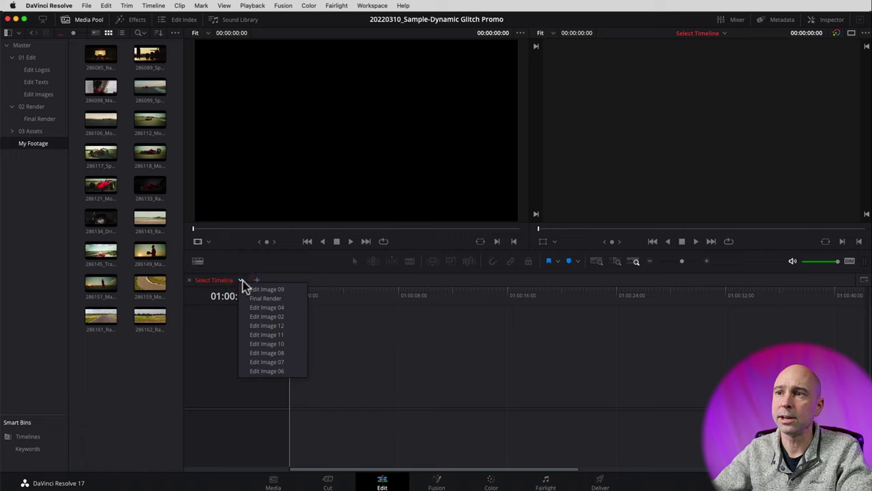
click(30, 108)
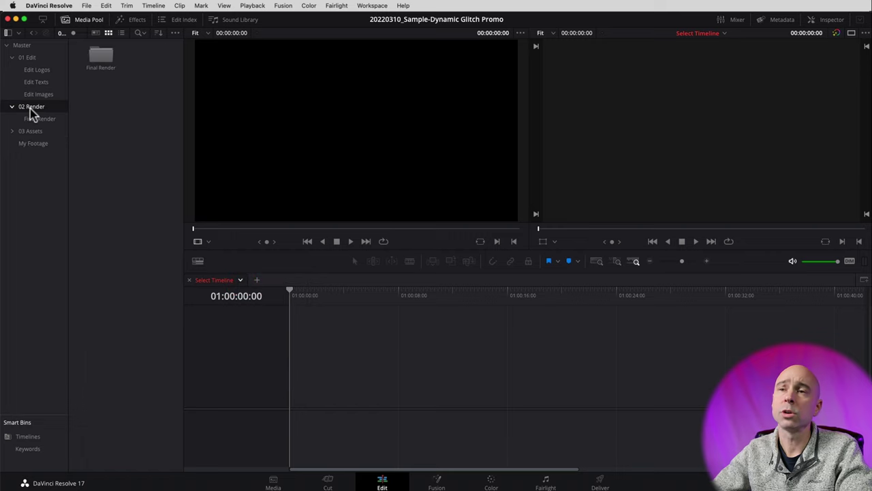
click(44, 119)
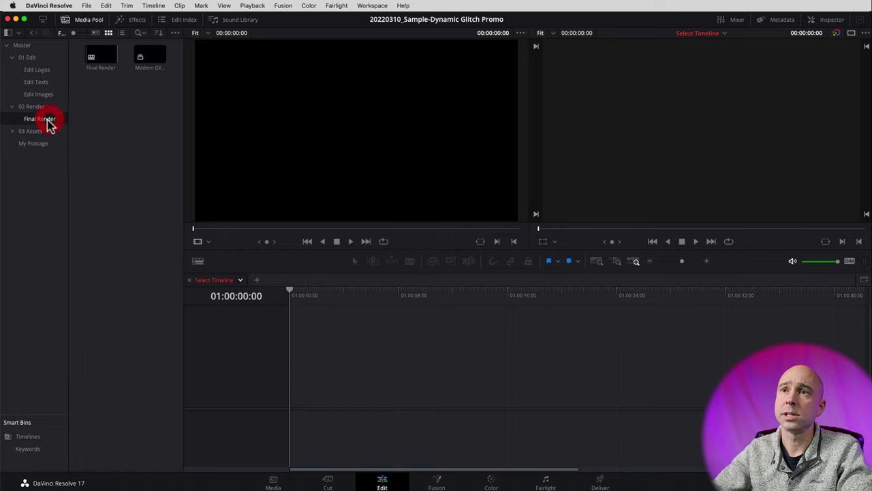
double_click(107, 57)
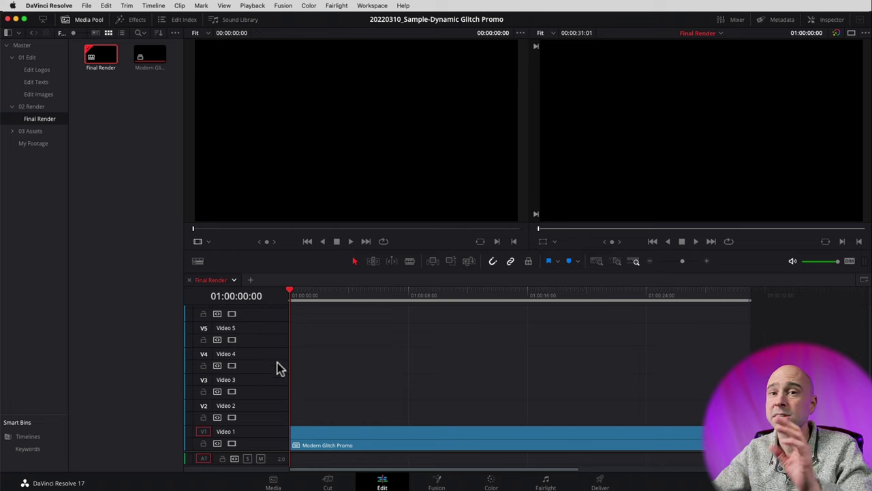
Step: Delete all of the project's render cache and confirm the deletion
click(252, 5)
mouse_move(269, 69)
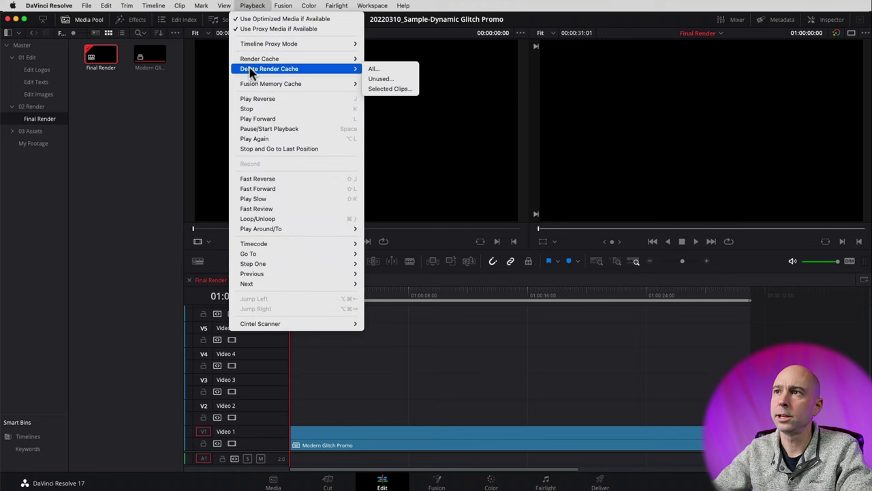
click(400, 70)
click(623, 324)
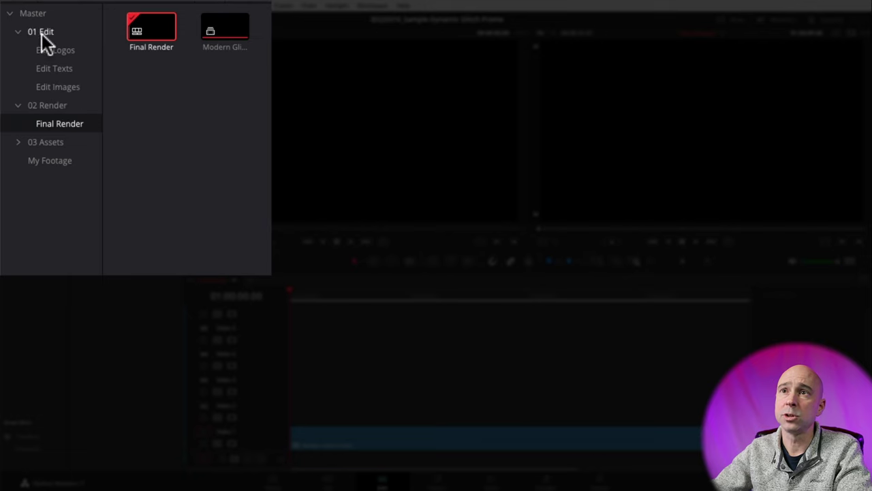
Step: Show the contents of the Edit Images folder in the 01 Edit bin as a list
click(30, 33)
click(53, 87)
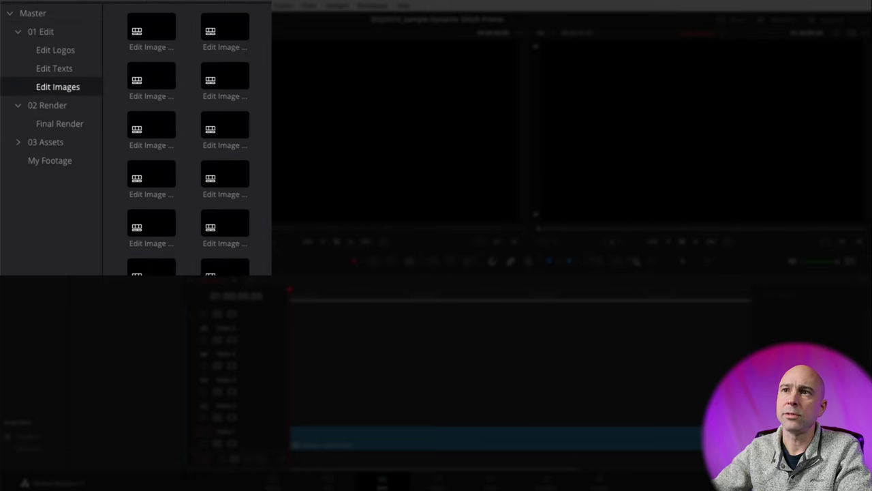
click(115, 32)
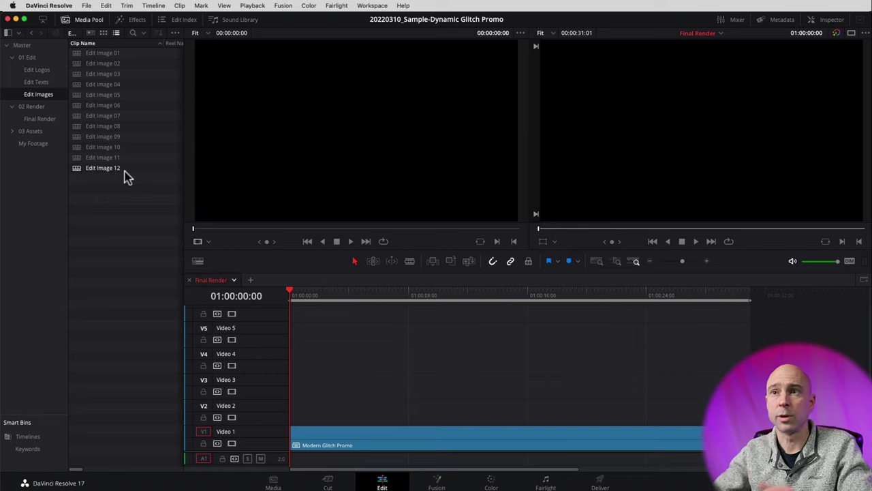
Step: Open the timelines Edit Image 01 through Edit Image 12 in order, each in its own timeline tab
double_click(83, 55)
double_click(77, 66)
double_click(76, 74)
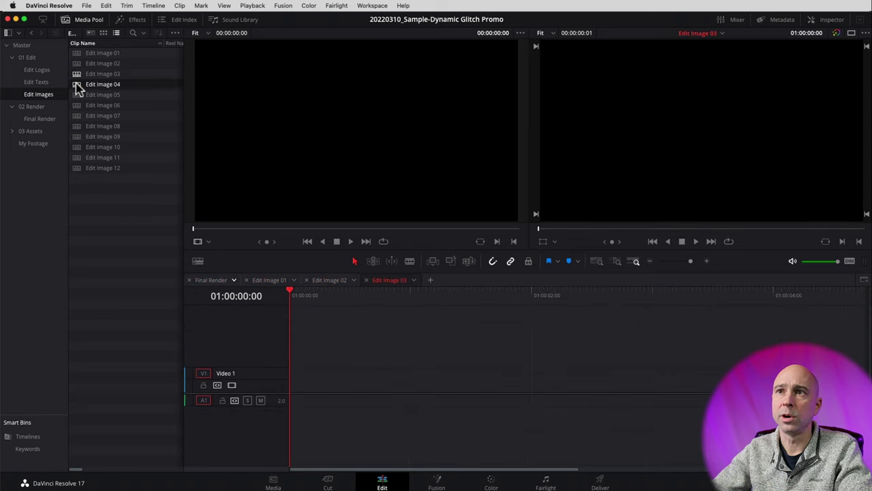
double_click(77, 84)
double_click(76, 94)
double_click(76, 105)
double_click(77, 115)
double_click(76, 126)
double_click(76, 137)
double_click(77, 146)
double_click(76, 157)
double_click(76, 168)
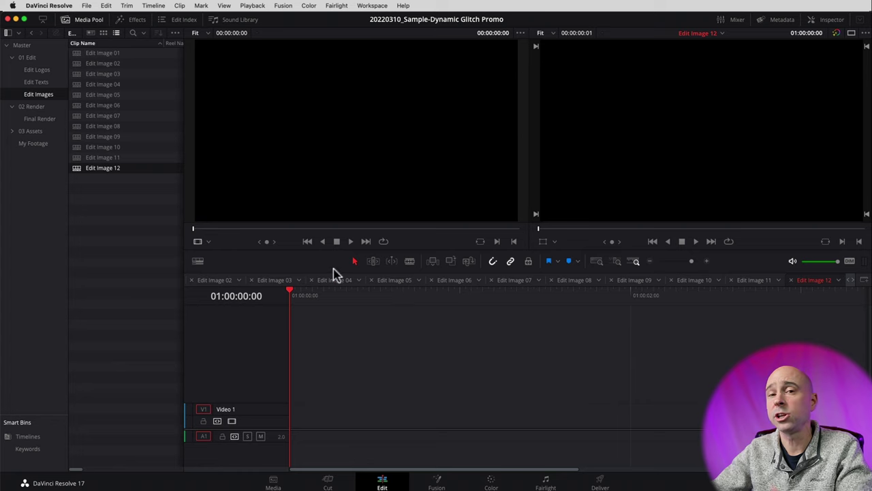
Step: Check the stacked timelines setting in the timeline view options and switch to the Edit Image 01 timeline
click(198, 263)
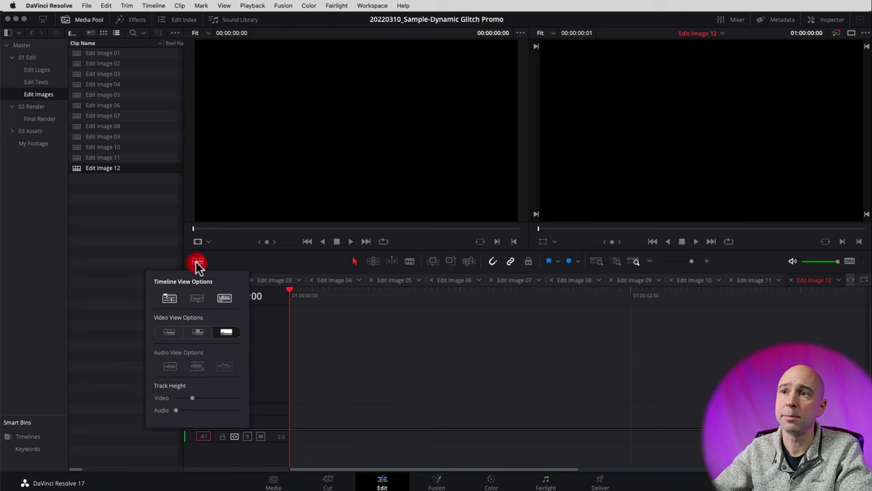
click(170, 299)
click(849, 280)
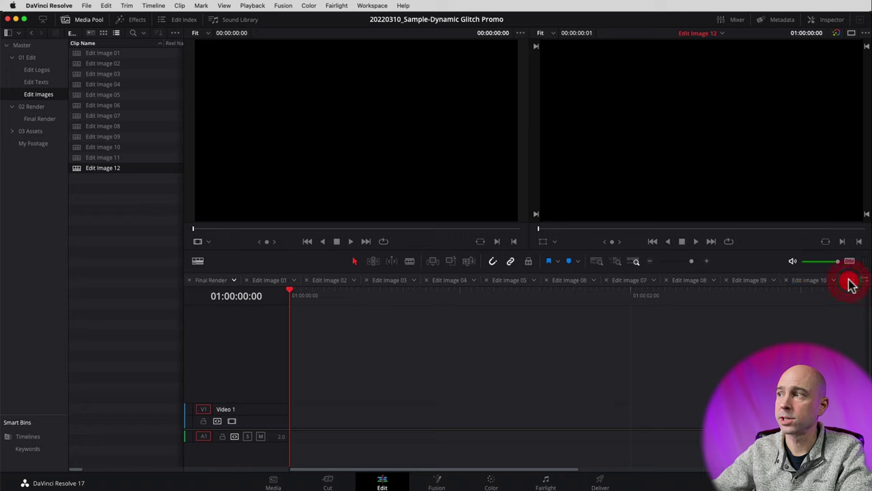
click(850, 282)
click(850, 283)
click(272, 280)
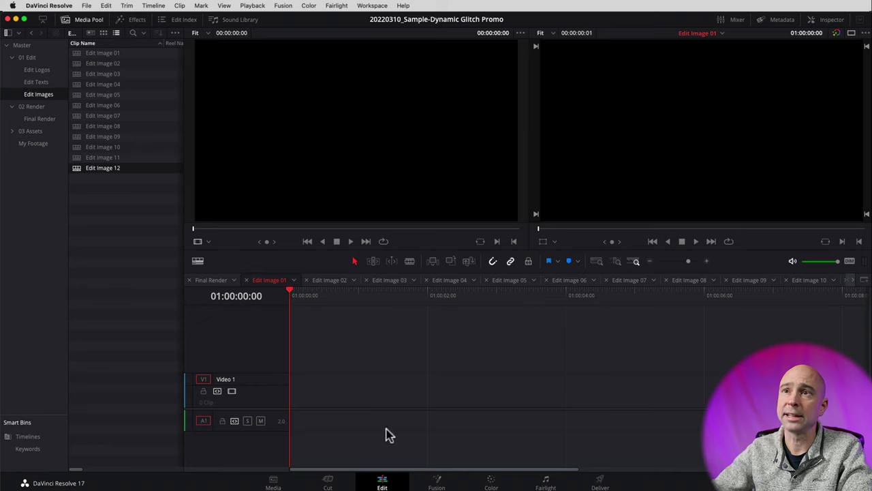
Step: Show the My Footage bin's clips as thumbnails, compare the Edit Image 01 and Edit Image 02 timelines, and return to Edit Image 01
click(31, 143)
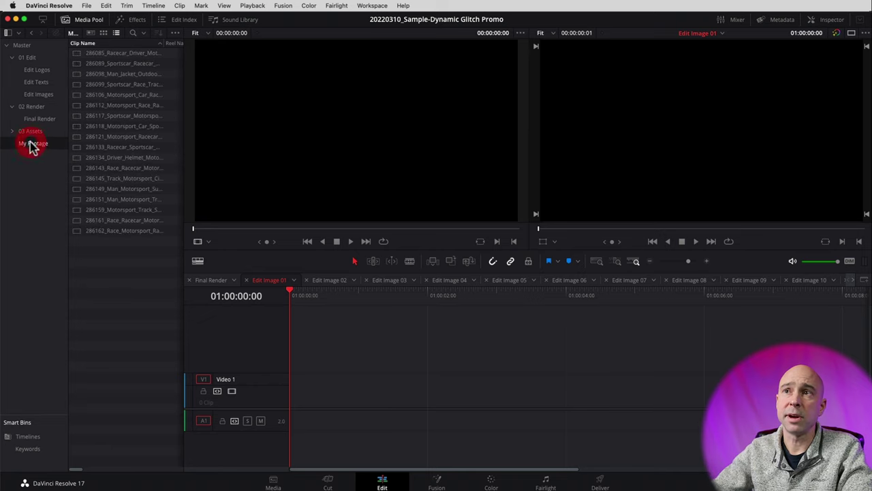
click(104, 33)
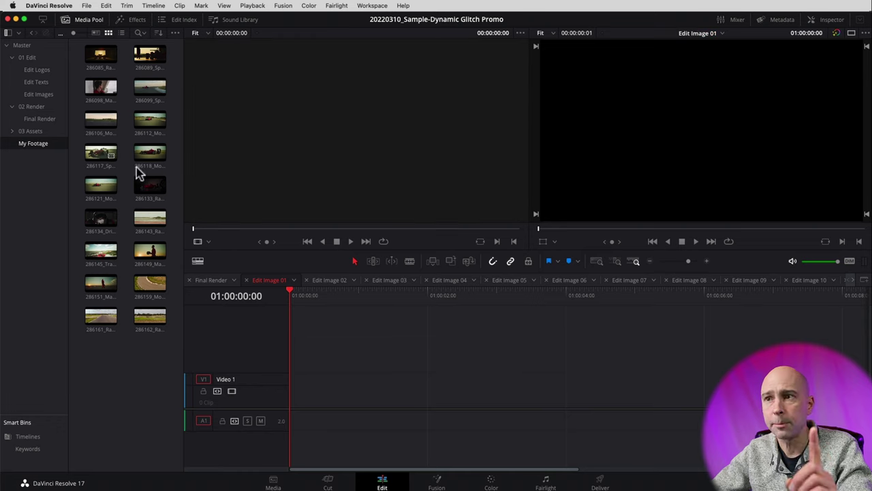
click(281, 285)
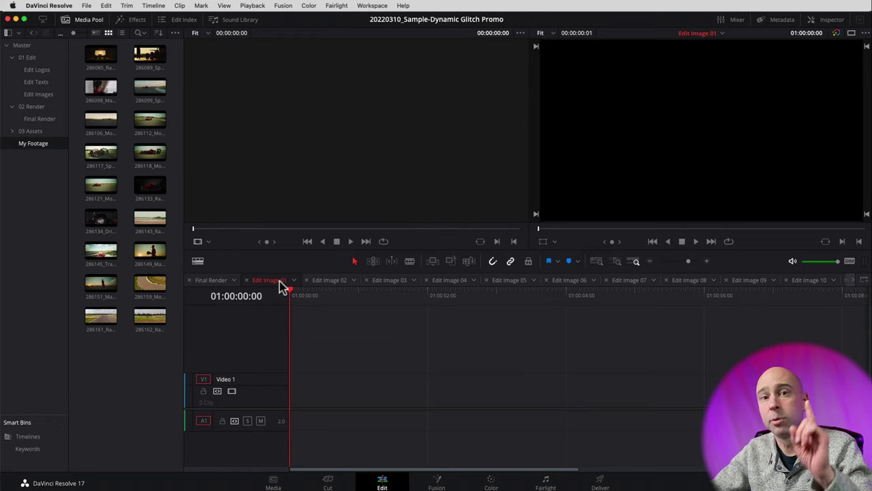
click(330, 282)
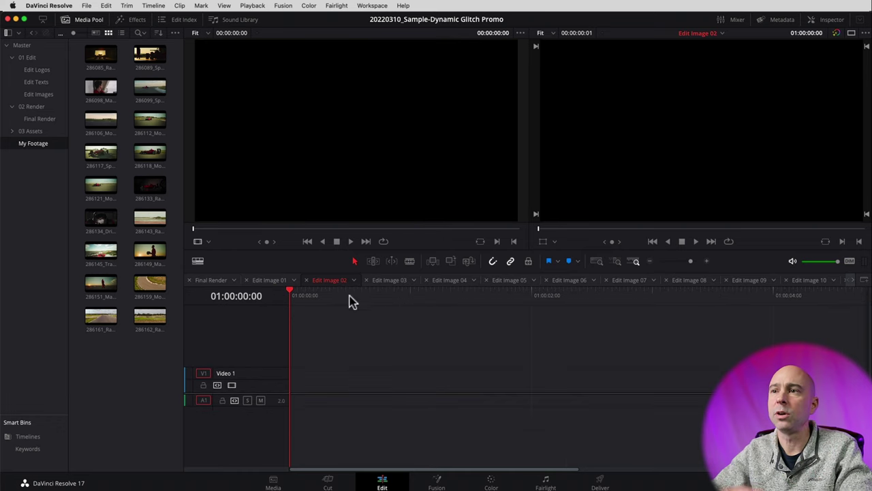
click(267, 282)
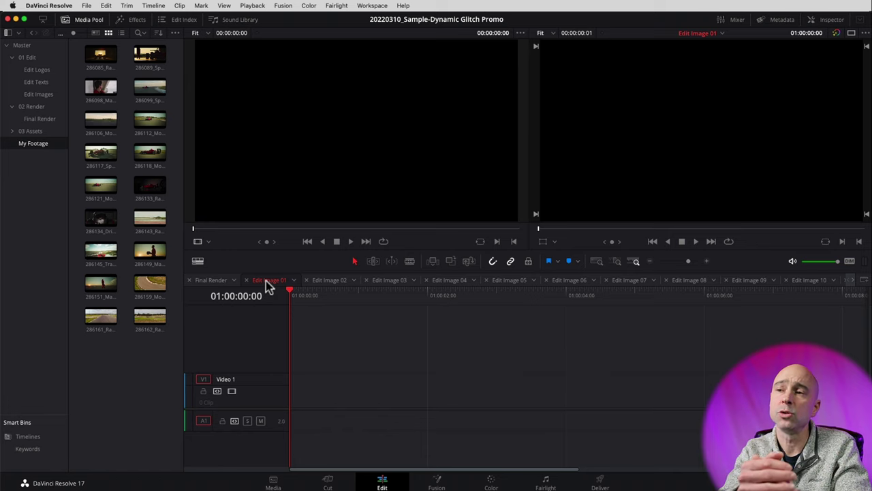
Step: Mark a range of about 4 seconds in the 286098 Man Jacket clip and place it at the start of Edit Image 01's Video 1 track
click(96, 97)
key(i)
key(l)
key(l)
key(o)
drag(332, 179, 293, 397)
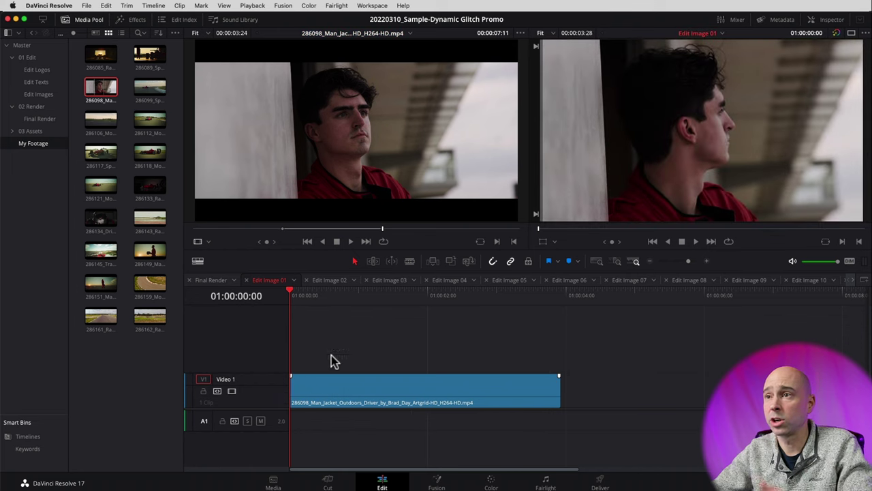
Step: Place a marked range of about 5 seconds from the 286085 Racecar Driver clip at the start of Edit Image 02's Video 1 track
click(331, 280)
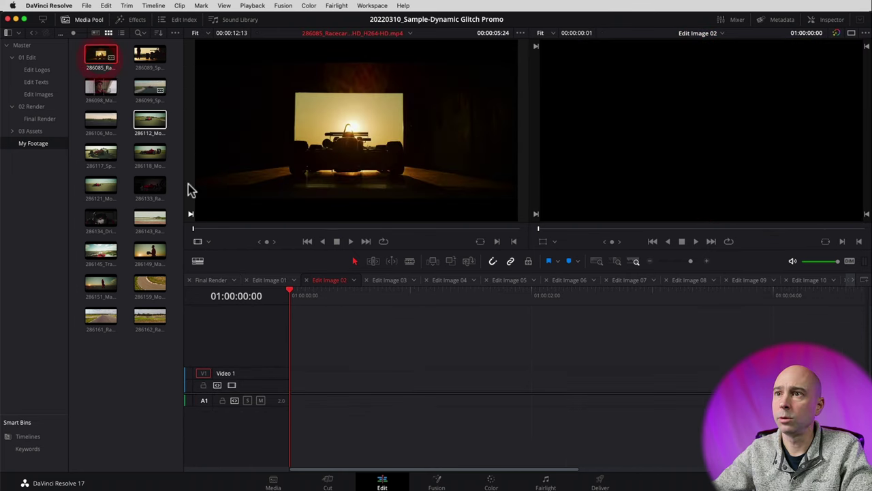
drag(217, 237, 300, 392)
key(i)
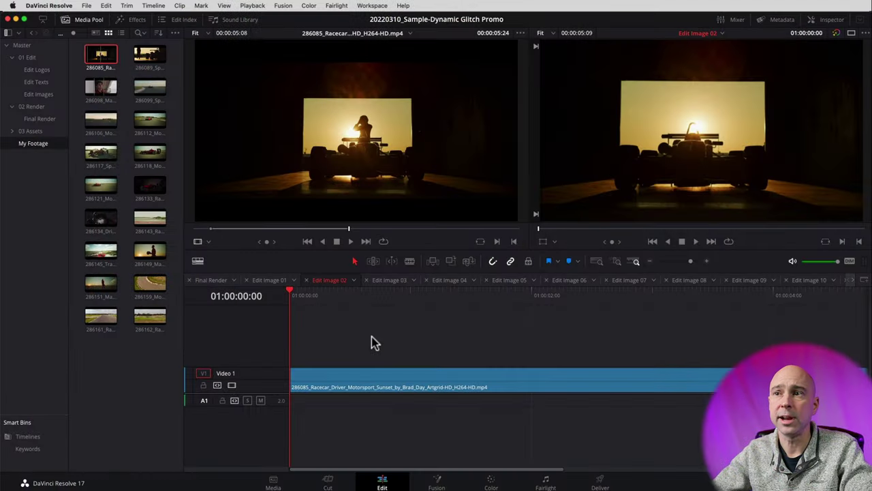
click(441, 298)
click(468, 298)
click(648, 261)
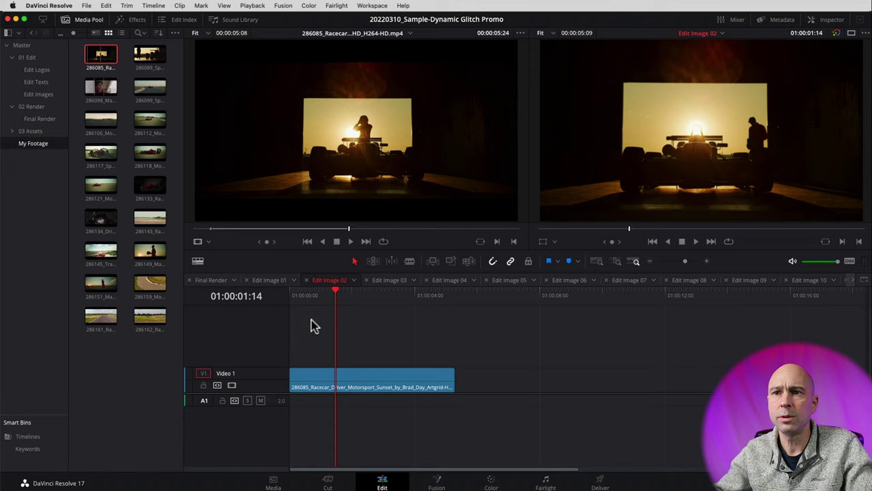
Step: Play the Final Render timeline through the first placed images, stop at 01:00:06:21, and open the Edit Image 03 timeline
click(215, 281)
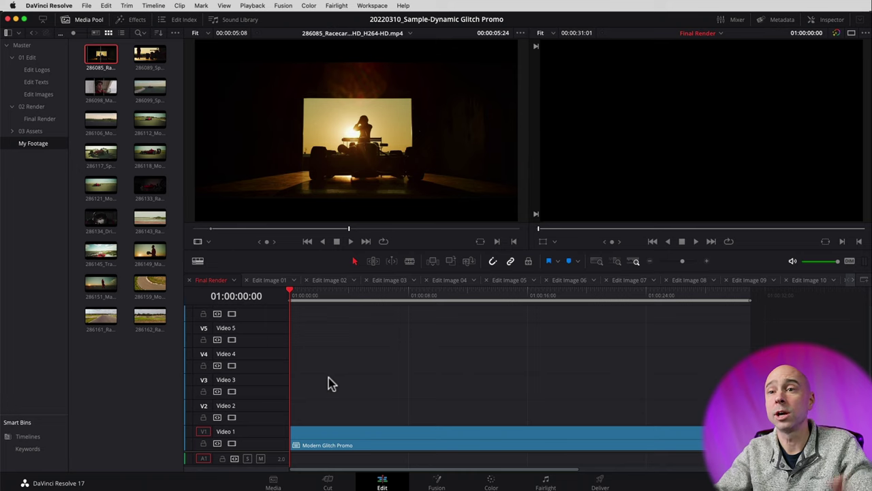
key(space)
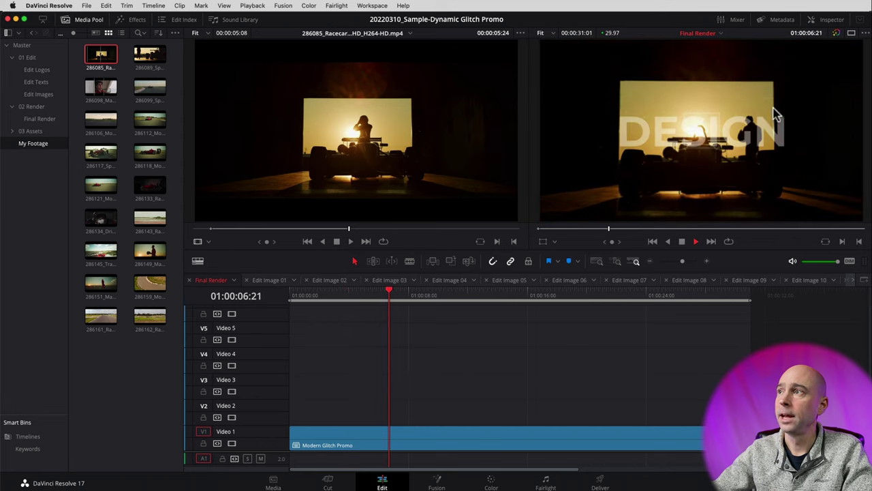
key(space)
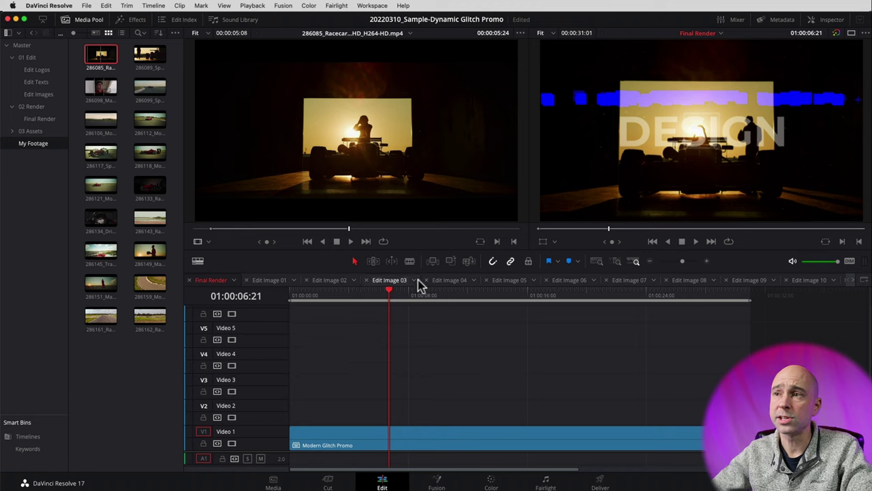
click(389, 282)
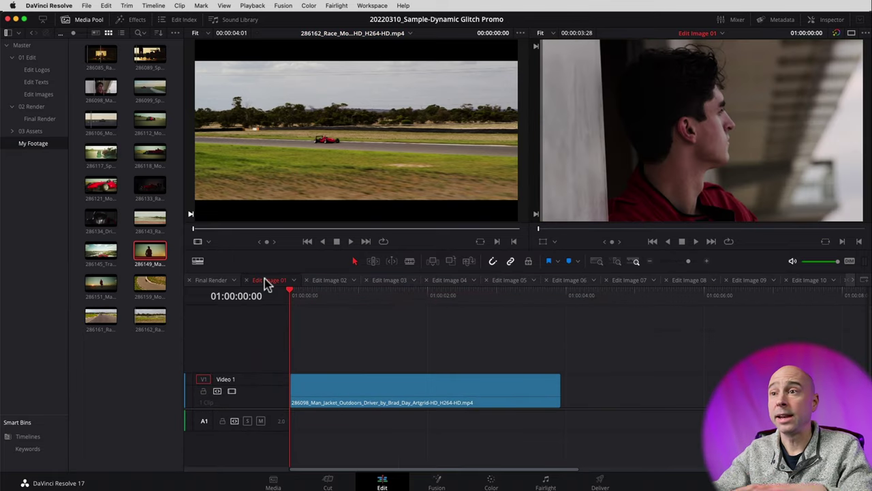
Step: Set the render cache to Smart for playback and play the Final Render timeline from its start
click(214, 280)
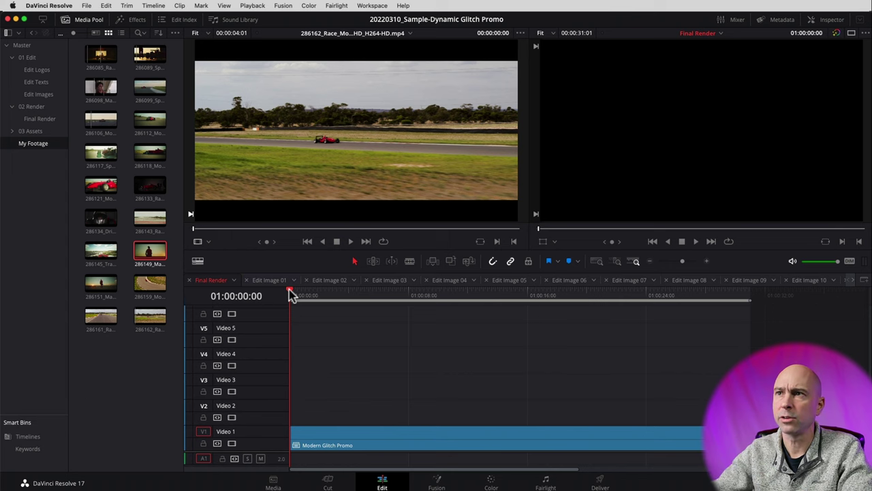
click(254, 7)
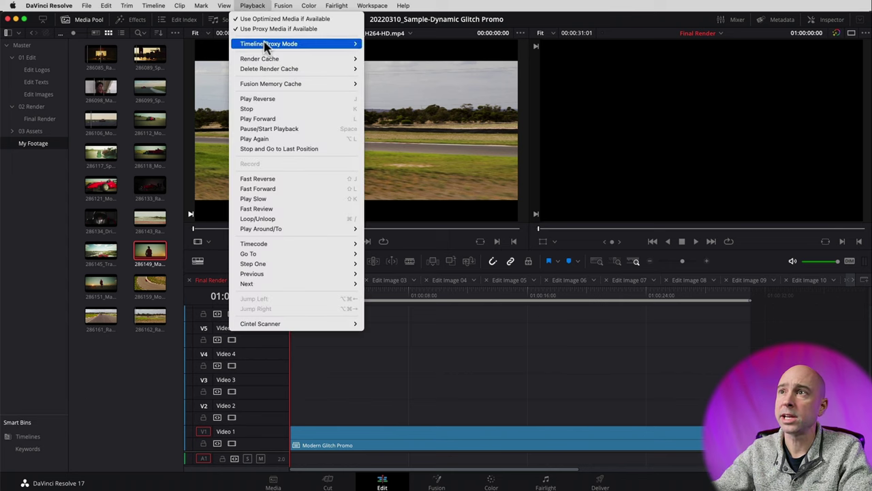
mouse_move(266, 44)
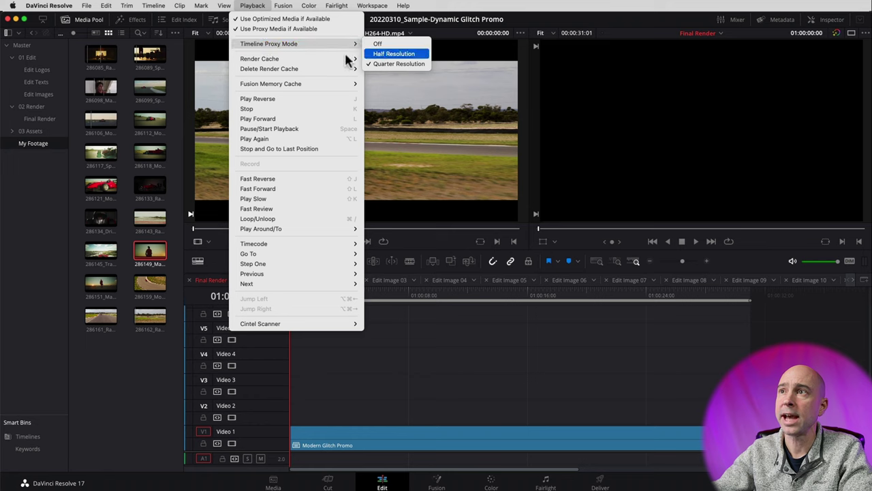
mouse_move(347, 60)
click(385, 69)
click(252, 6)
mouse_move(261, 60)
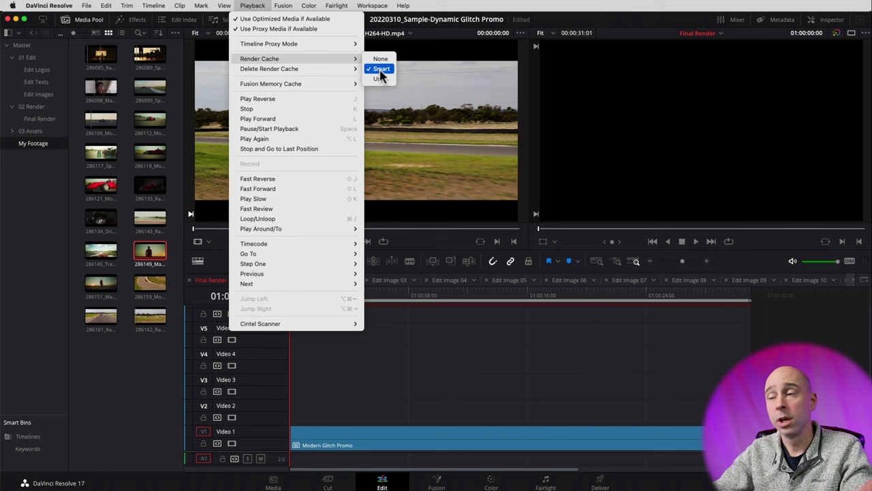
click(451, 360)
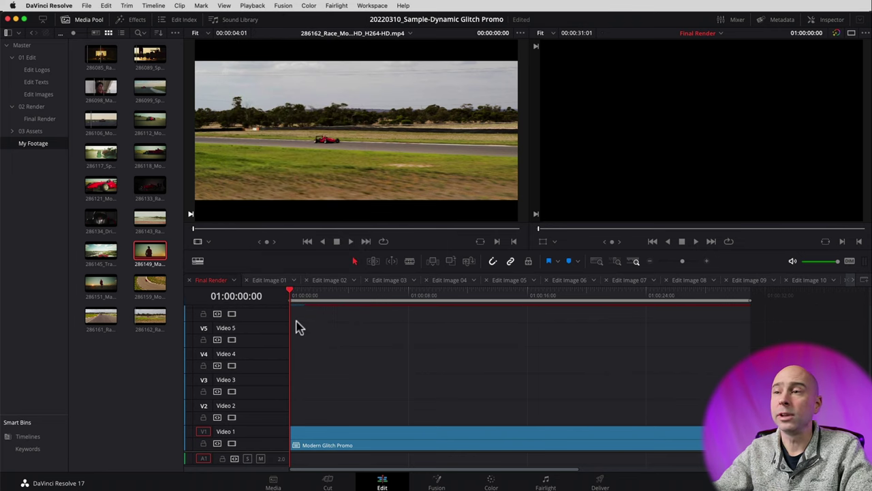
key(space)
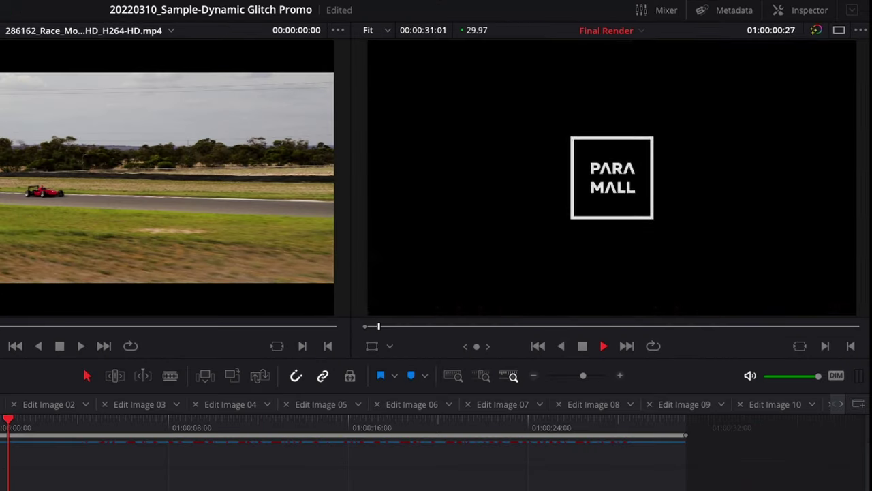
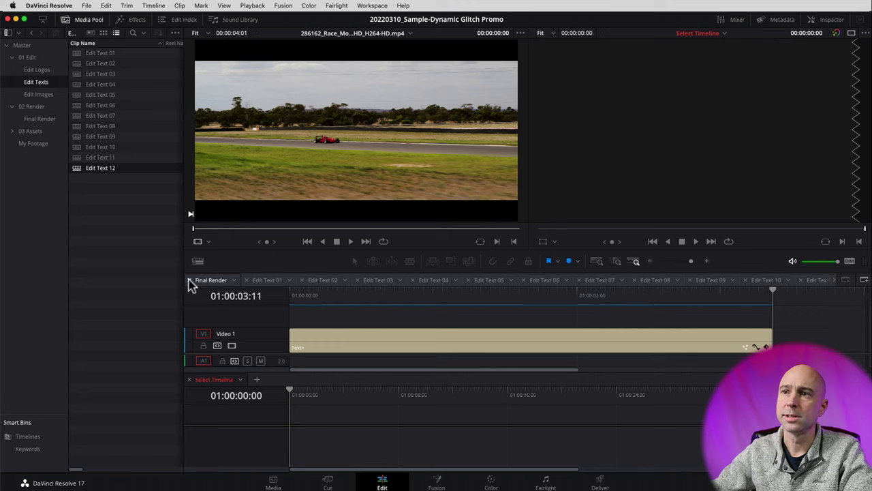
Step: Close the Final Render tab beside the text timelines, open Final Render in the second stacked timeline, and adjust the divider between them
click(190, 280)
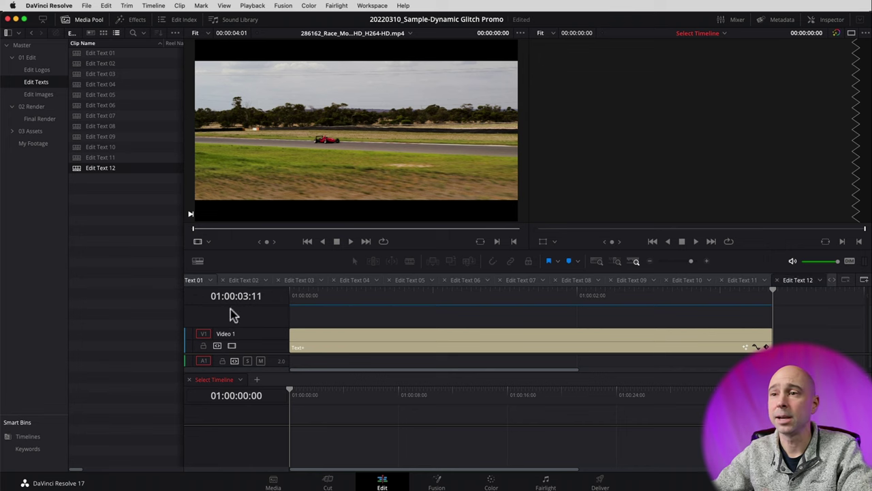
click(240, 379)
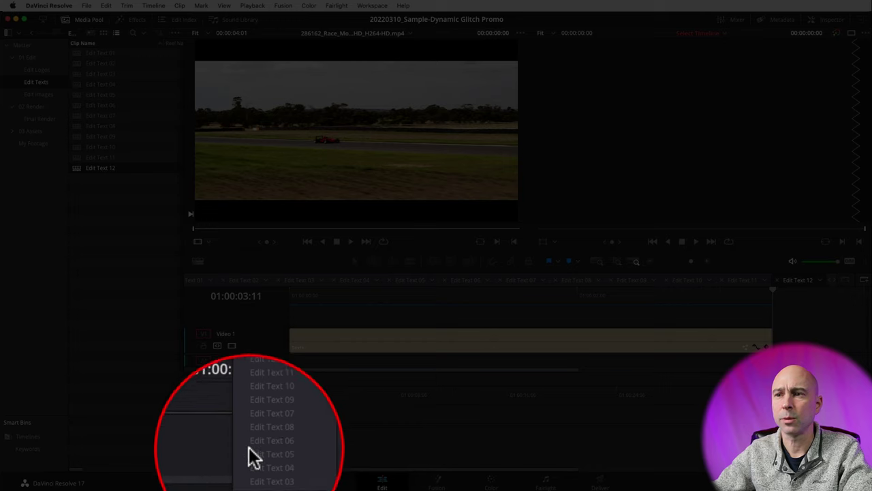
click(222, 433)
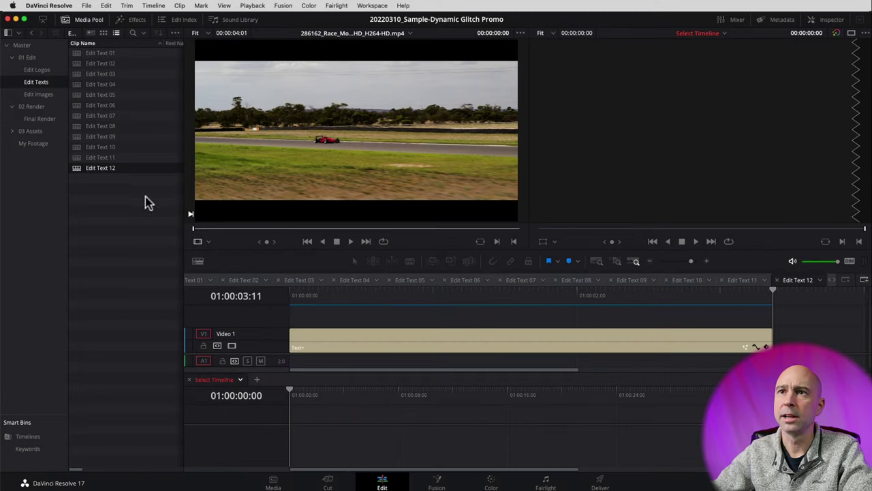
click(35, 118)
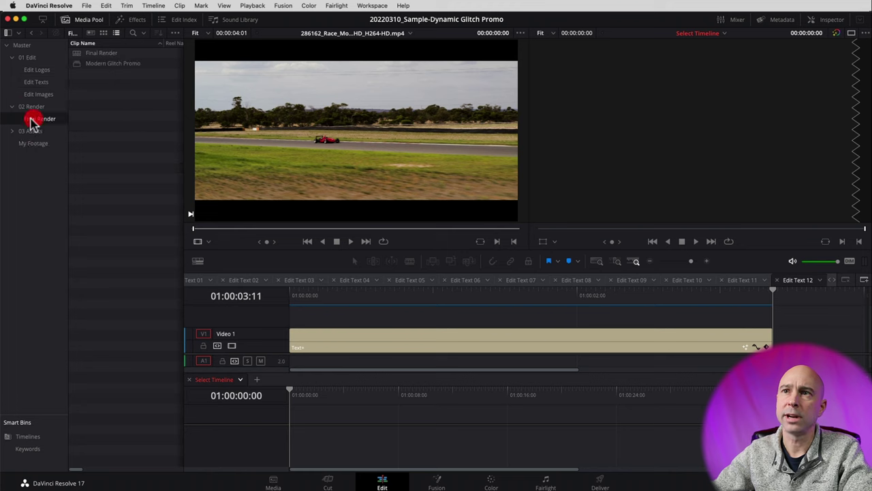
double_click(78, 55)
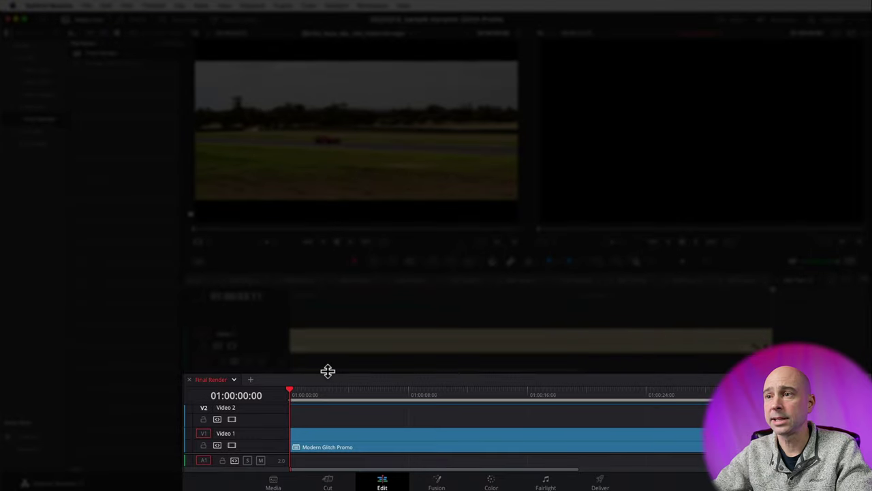
drag(327, 370, 327, 382)
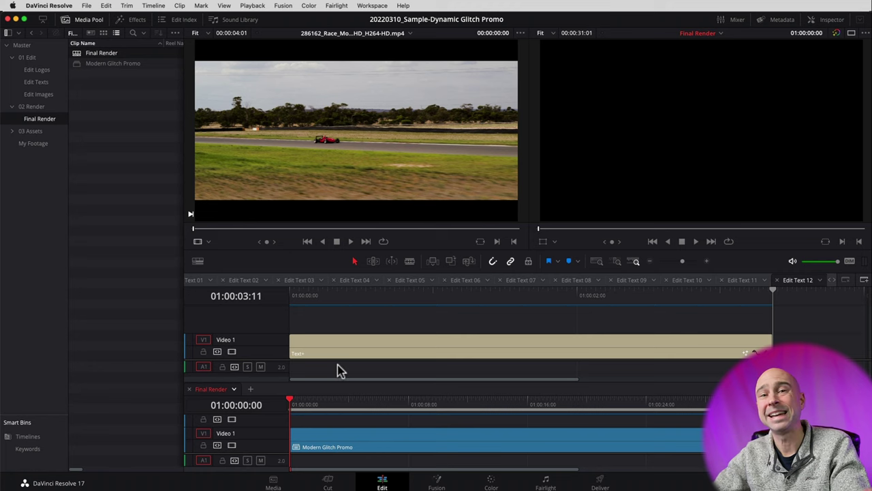
Step: Open the Edit Text 01 timeline at 01:00:01:00 and move the Final Render playhead to the matching title at 01:00:01:24
click(829, 279)
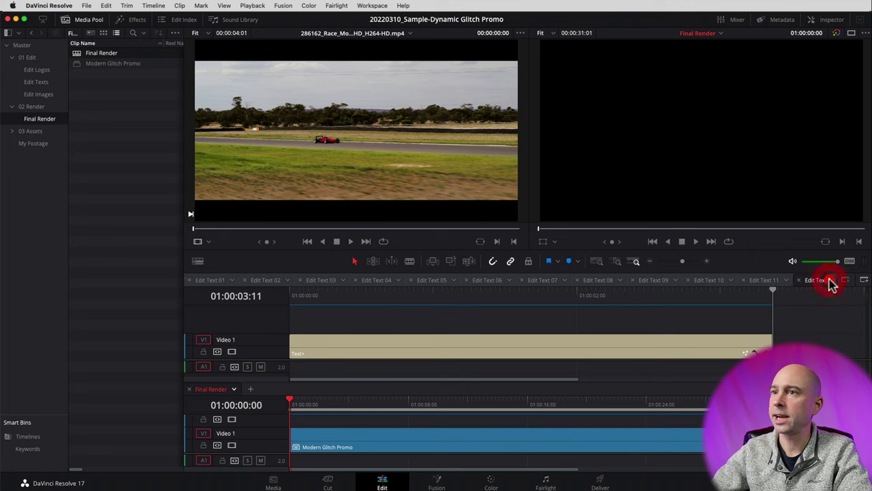
click(207, 282)
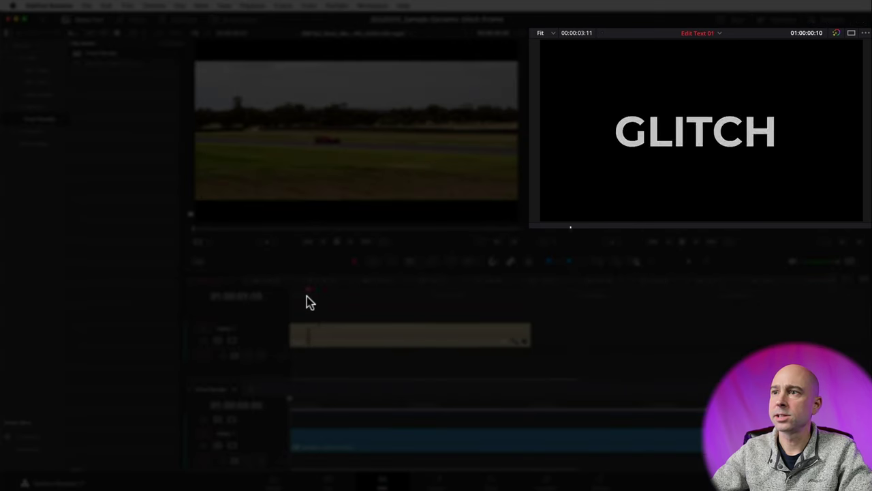
click(360, 296)
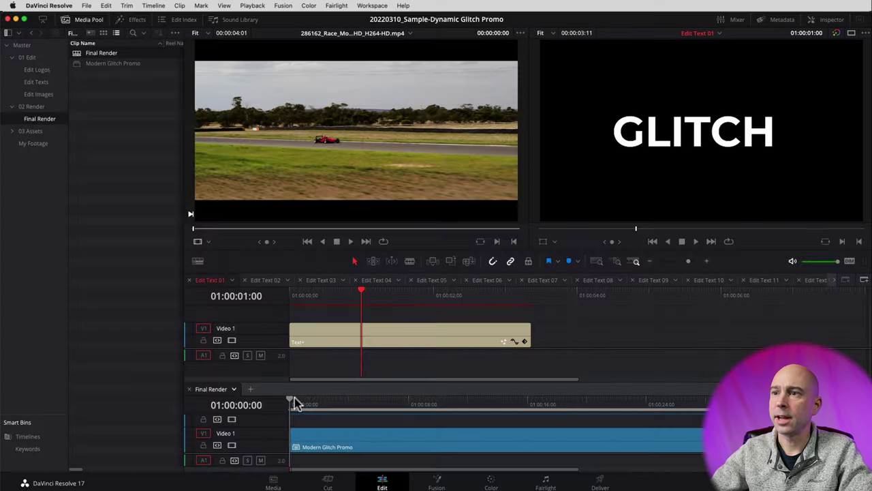
drag(303, 407, 318, 404)
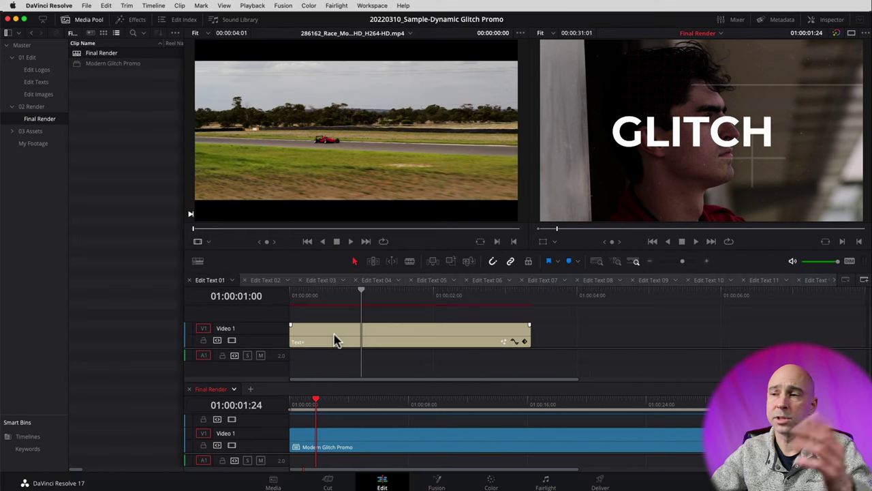
Step: Change the text of the Text+ title in the Edit Text 01 timeline to "THE NEED"
click(334, 341)
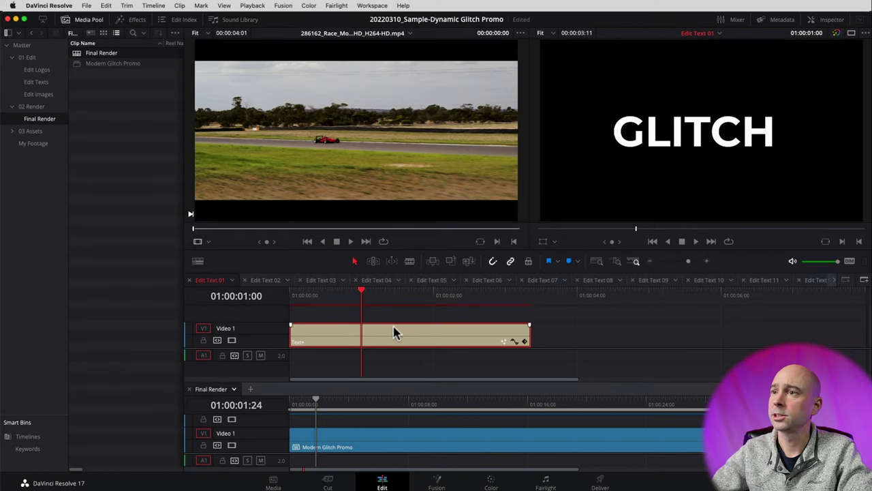
double_click(370, 331)
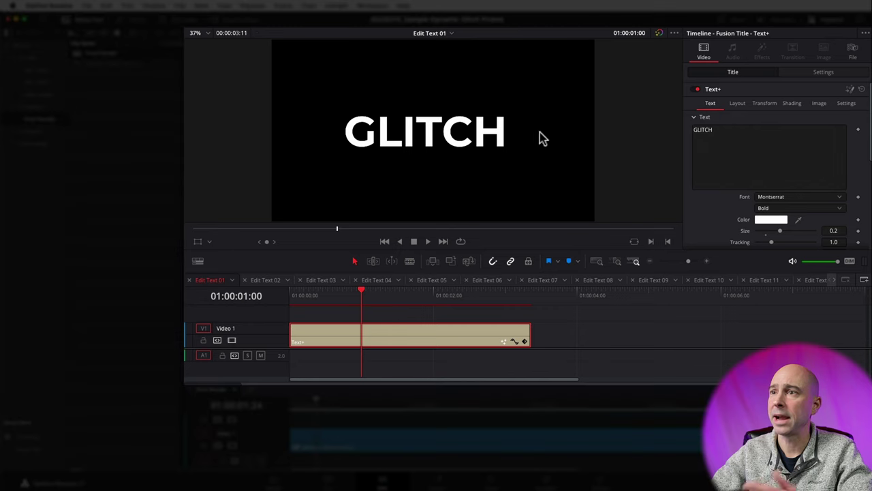
click(827, 22)
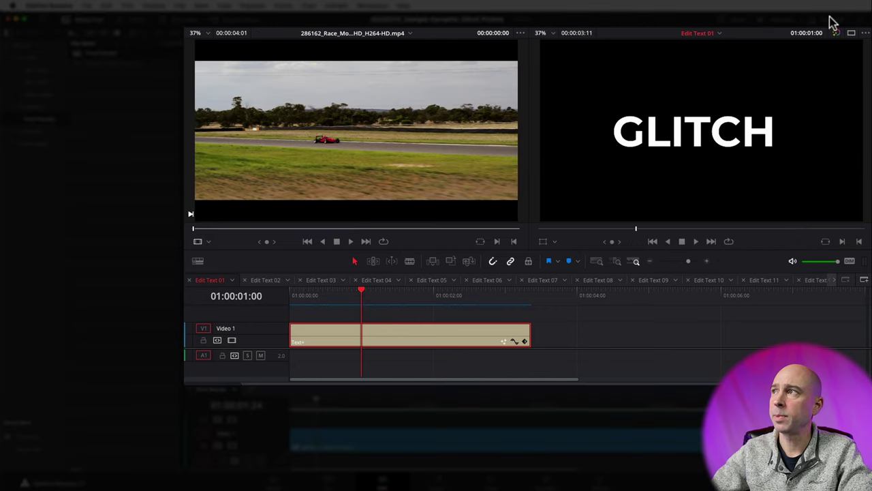
click(831, 22)
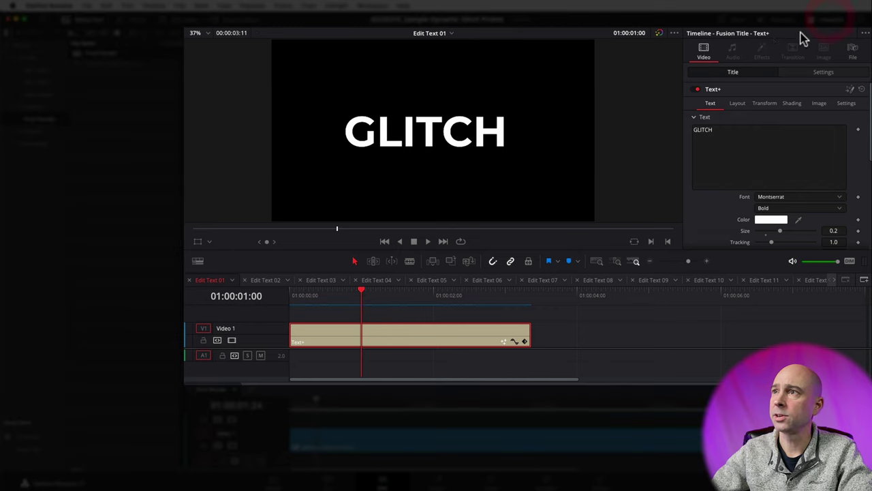
click(734, 140)
text(THE NEED)
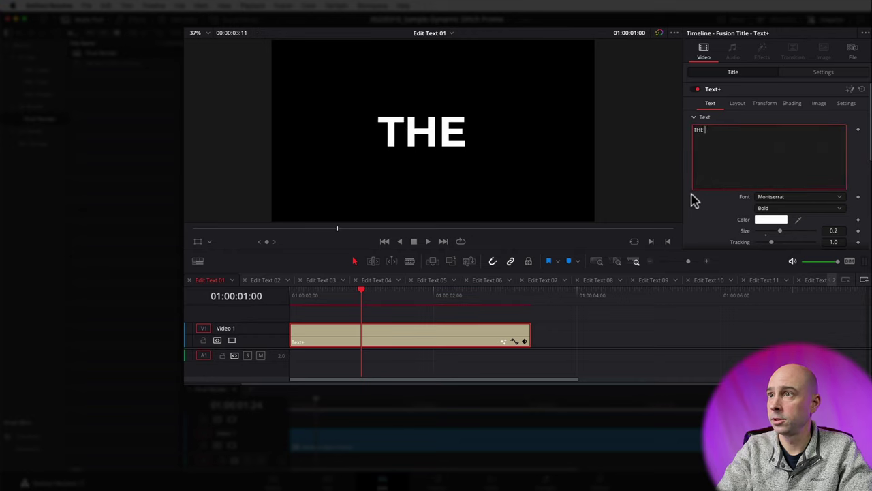
Step: Open the Edit Text 02 timeline and change its Text+ title to "FOR SPEED"
click(620, 342)
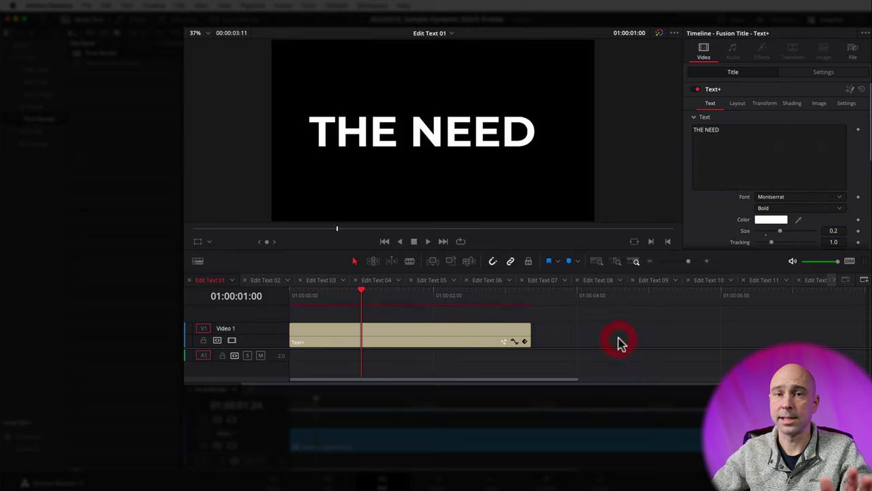
click(266, 280)
click(385, 340)
double_click(719, 131)
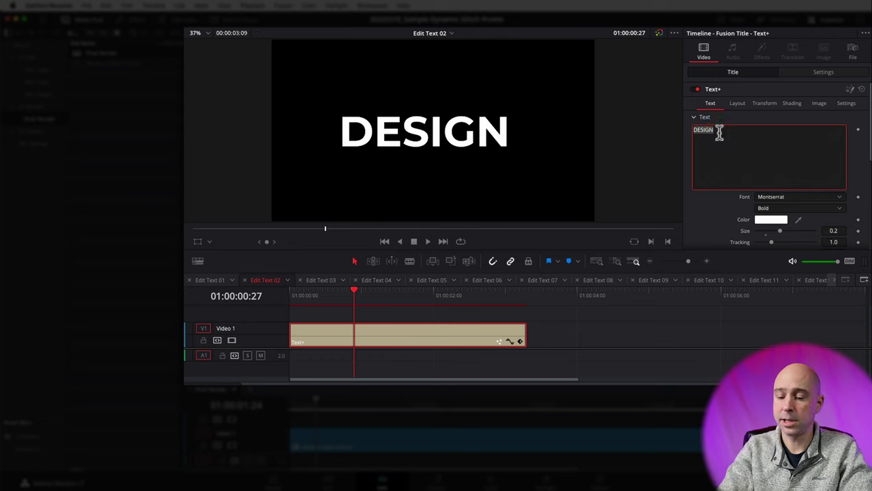
text(FOR SPEED)
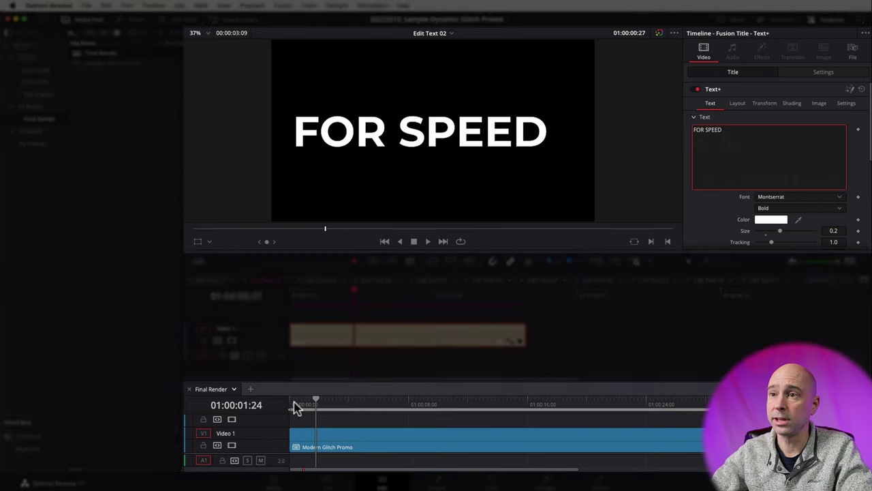
Step: Play the Final Render timeline from its start through the first two titles, stopping at 01:00:07:04
click(293, 403)
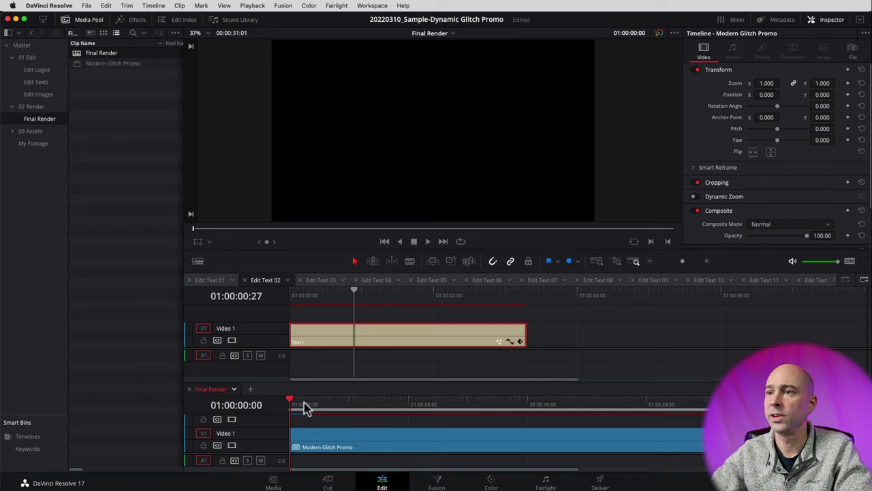
key(space)
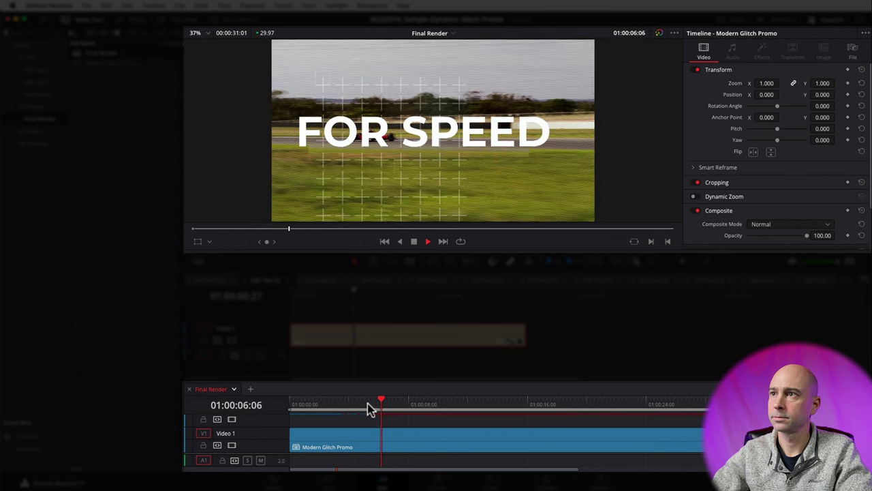
key(space)
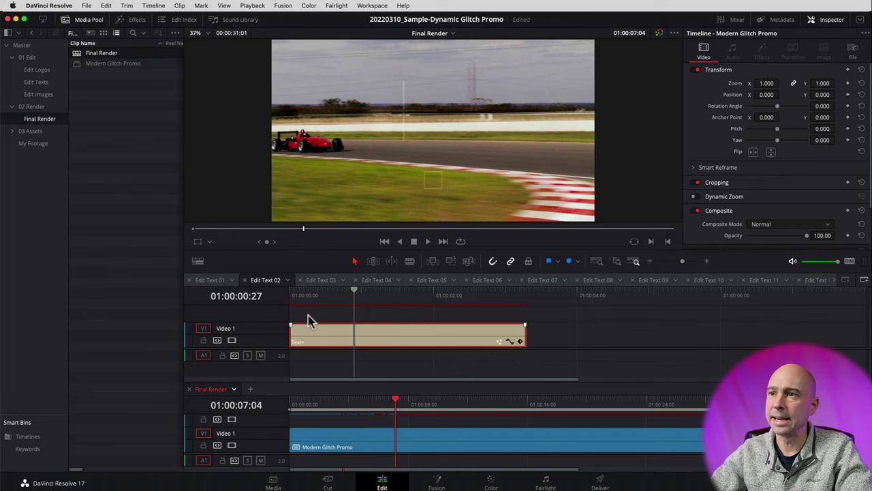
Step: Open the Edit Text 03 timeline and change its Text+ title to "WHAT DOES IT TAKE"
click(317, 280)
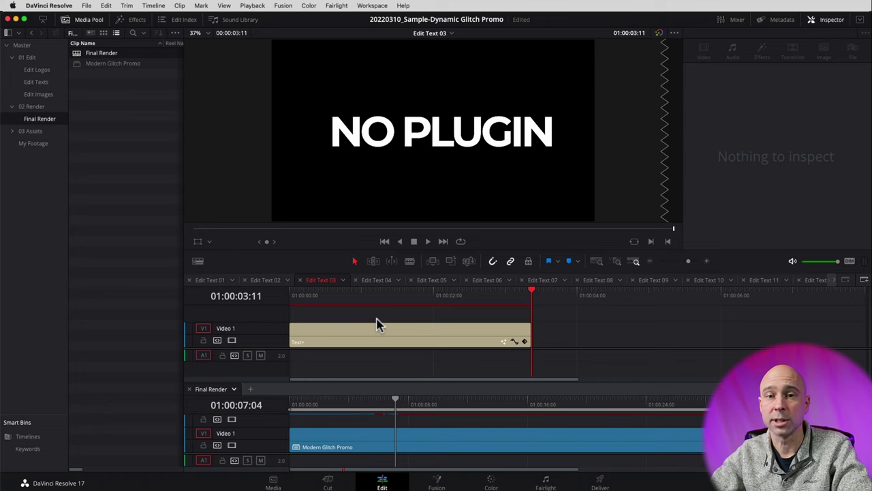
click(378, 325)
triple_click(732, 130)
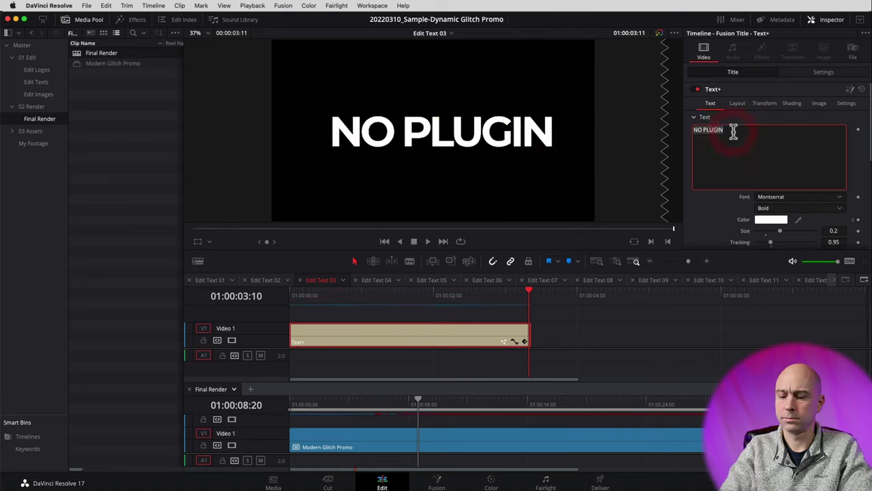
text(WHAT DOES IT TAKE)
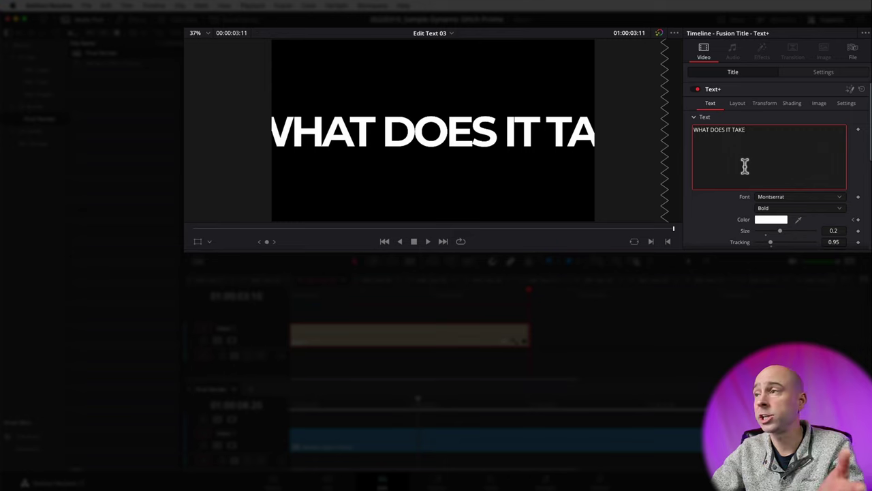
Step: Reduce the "WHAT DOES IT TAKE" title's size to 0.1303 and open its font choices
scroll(802, 183, down, 5)
scroll(776, 204, up, 3)
scroll(775, 209, up, 2)
mouse_move(834, 230)
mouse_down()
mouse_move(786, 230)
mouse_move(836, 231)
mouse_up()
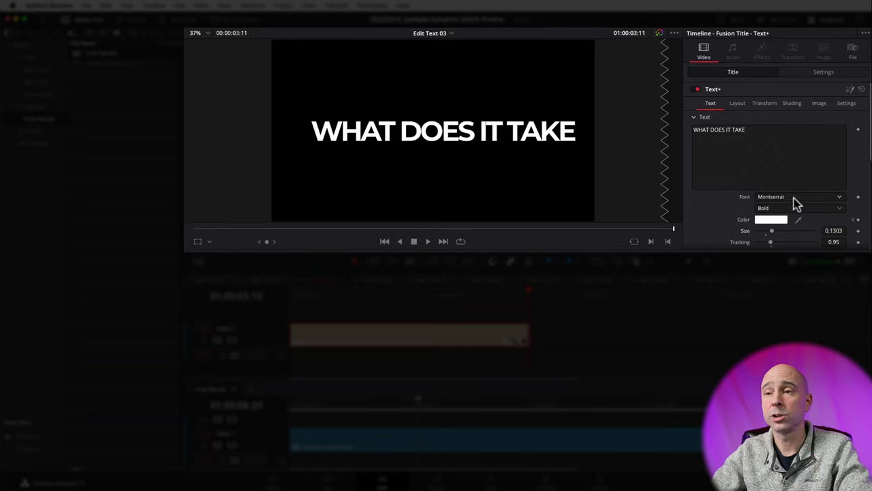
click(794, 197)
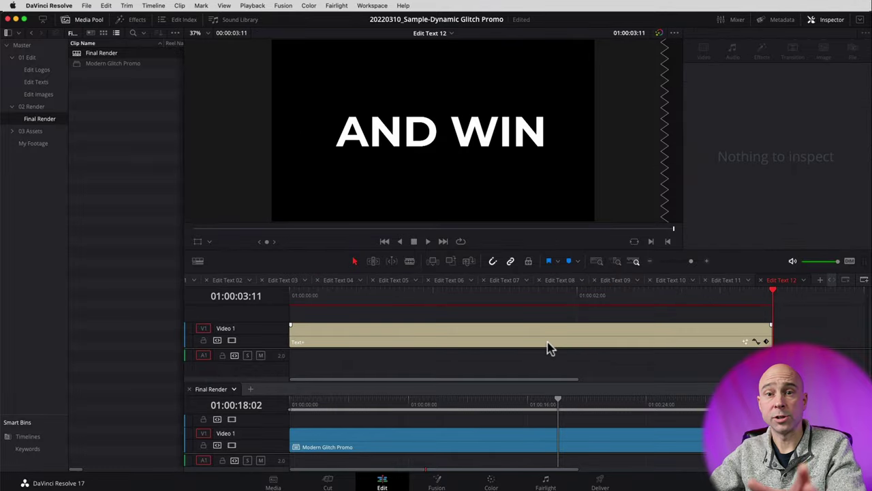
Step: Review the Final Render timeline from its start and return its playhead to the opening logo at 01:00:00:22
click(292, 403)
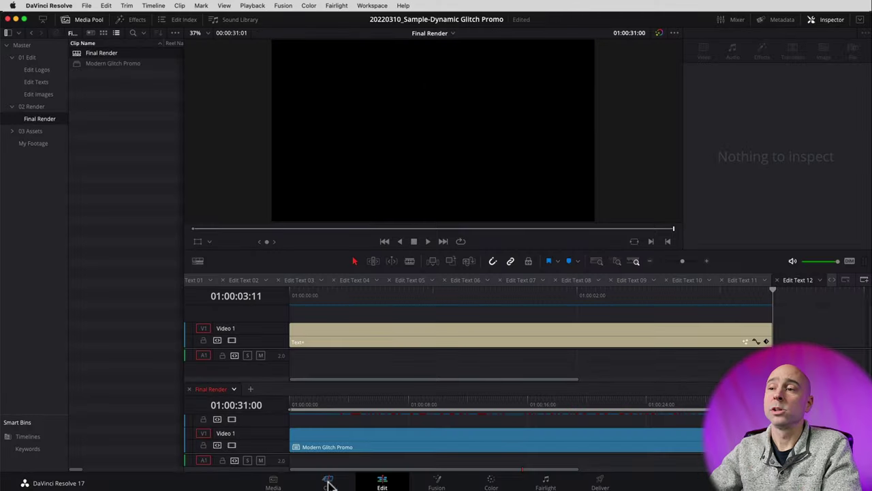
mouse_move(306, 417)
mouse_down()
mouse_move(317, 409)
mouse_move(303, 411)
mouse_up()
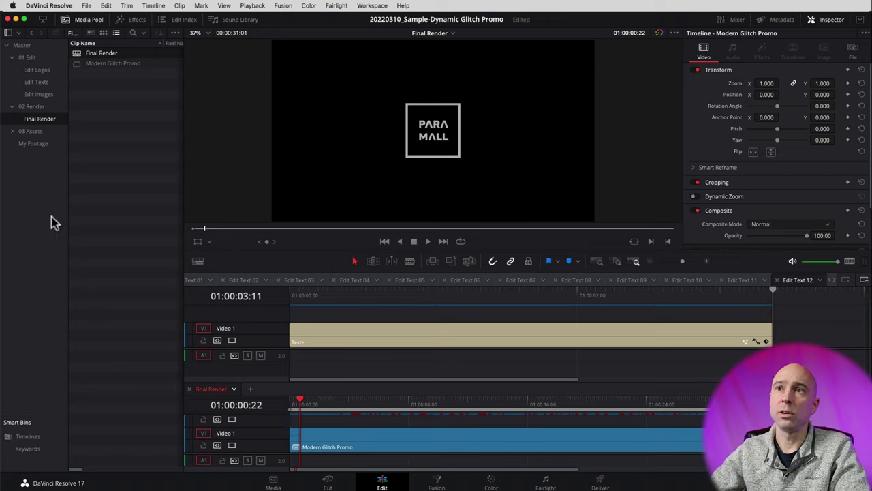
Step: Open the Edit Logo1 timeline from the Edit Logos bin and select its Logo_Paramall.png clip with the playhead at 01:00:00:03
click(40, 70)
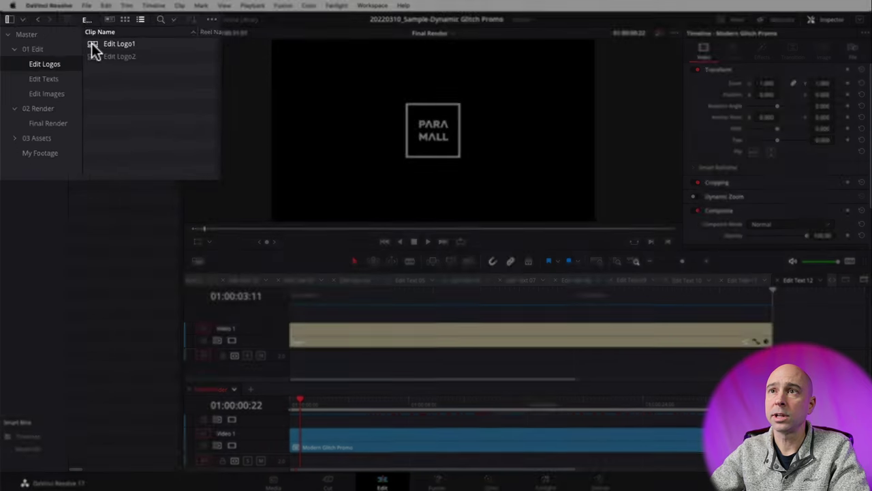
double_click(139, 34)
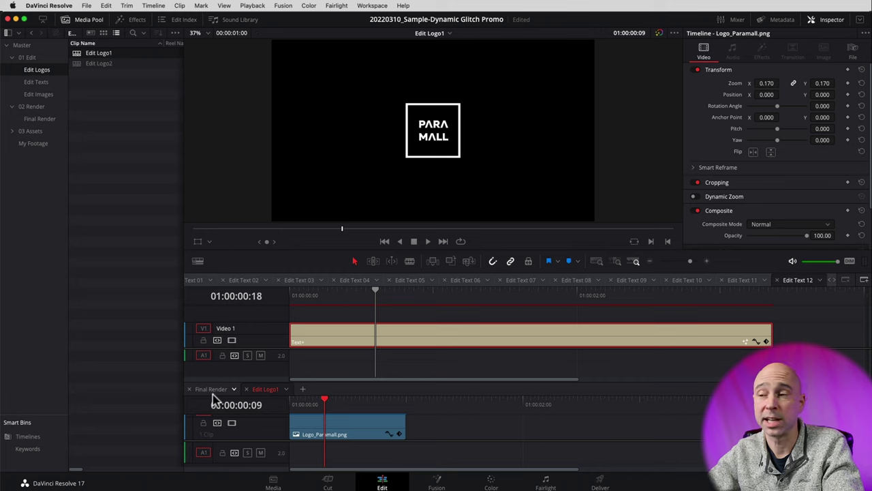
click(332, 404)
drag(322, 407, 305, 414)
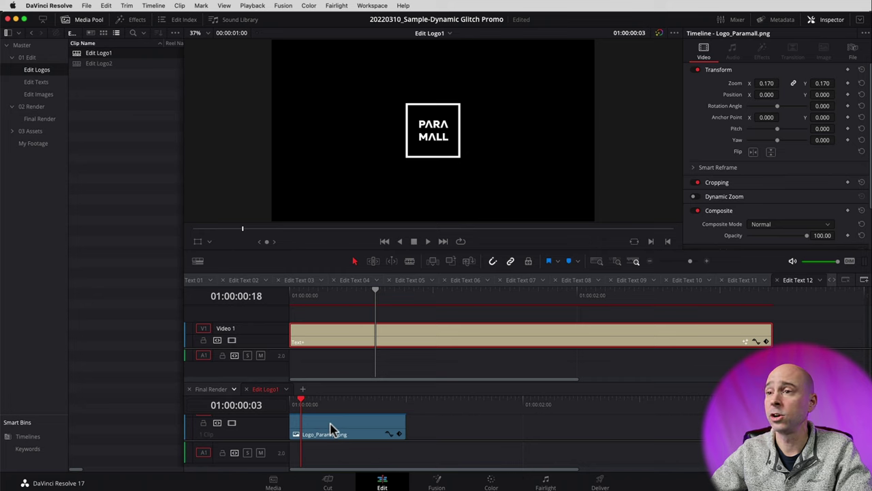
click(330, 429)
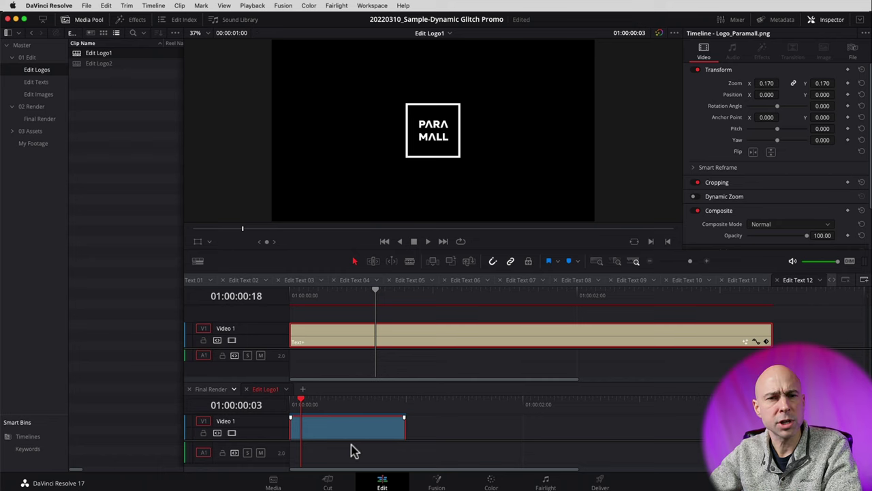
Step: Add Focus Photography-logo-white (3).png after the existing logo in Edit Logo1, shortened and moved up to Video 2
drag(610, 306, 417, 423)
drag(705, 428, 505, 427)
click(459, 432)
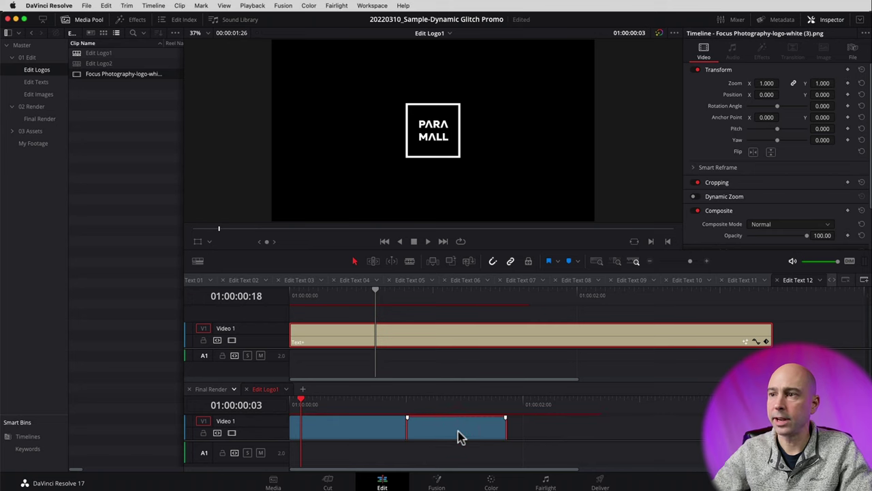
key(alt+Up)
Step: Enlarge the lower timeline area and place the new logo clip directly above Logo_Paramall.png, extended to the same length
drag(601, 382, 606, 327)
drag(447, 402, 327, 402)
drag(387, 398, 404, 398)
Step: Disable Video 1 in Edit Logo1 and reduce the new logo's linked zoom on Video 2 to 0.390
scroll(232, 402, down, 2)
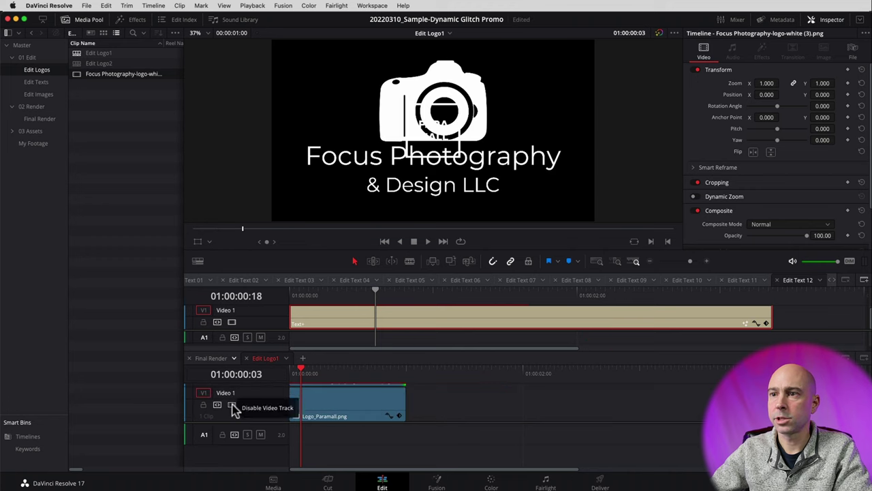
click(233, 406)
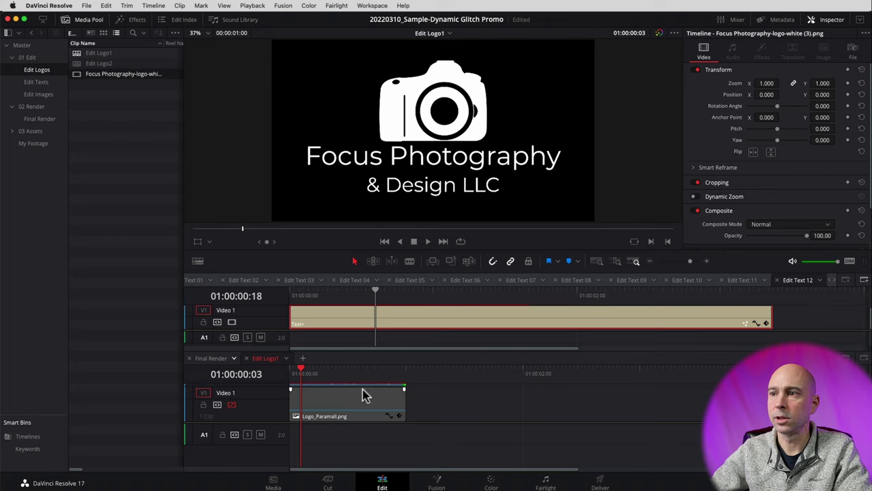
scroll(364, 395, up, 2)
click(362, 400)
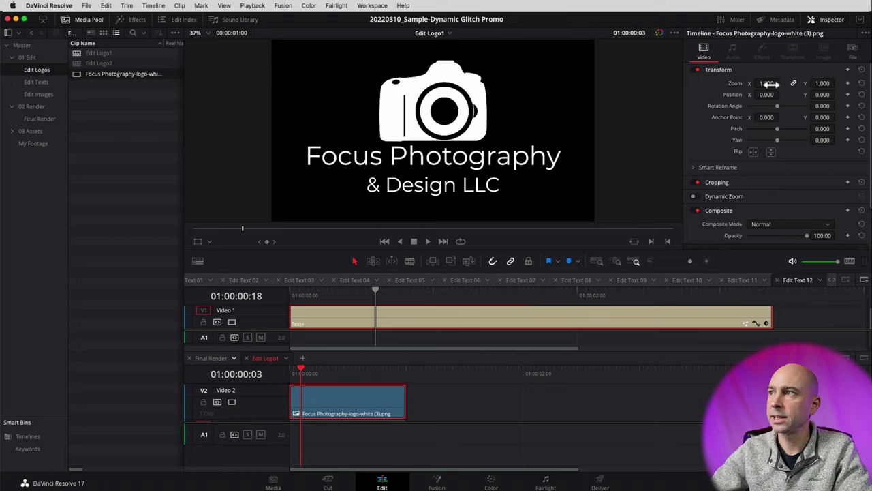
drag(766, 83, 719, 84)
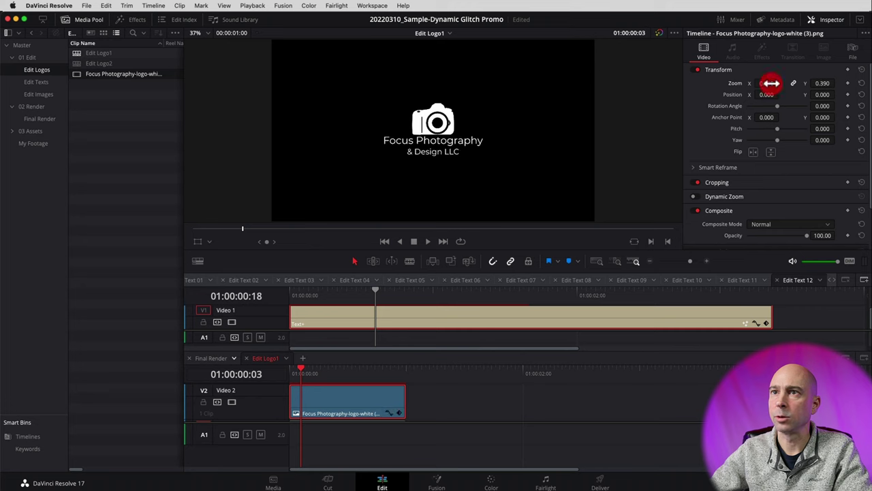
Step: Open the Edit Logo2 timeline and move its playhead onto the Circle_Logo.png clip at 01:00:03:26
double_click(78, 65)
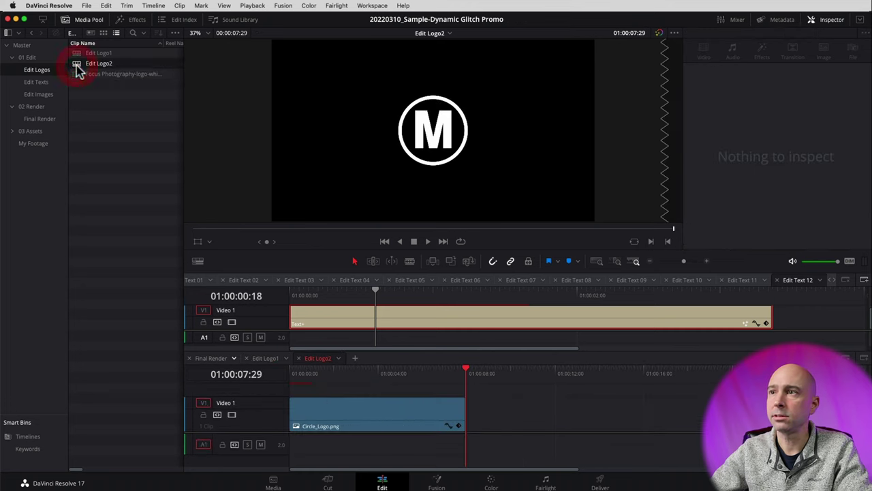
click(388, 375)
click(375, 375)
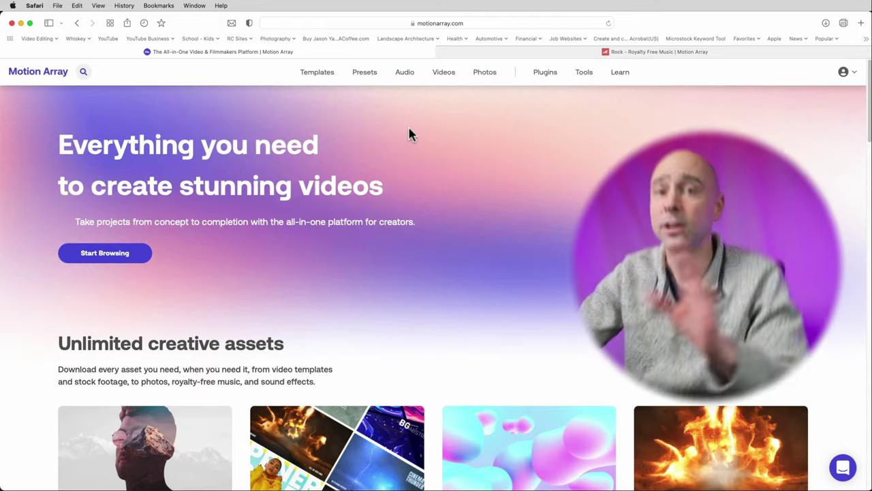
mouse_move(337, 81)
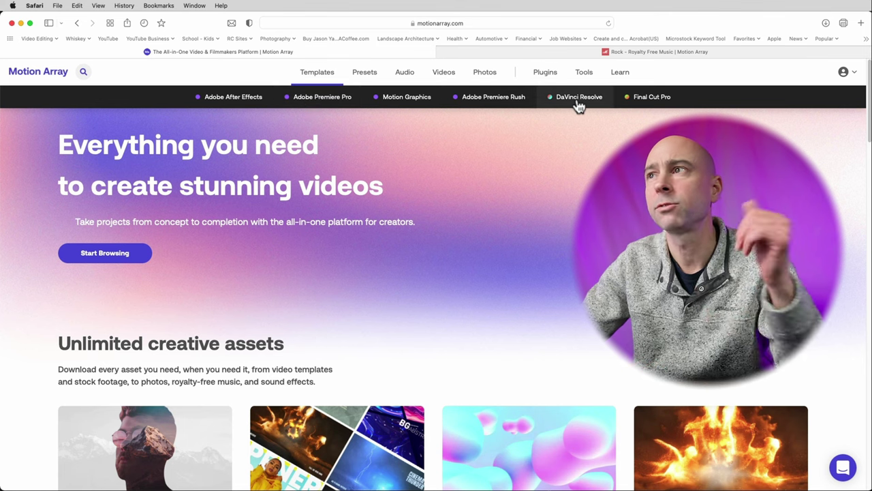
mouse_move(371, 82)
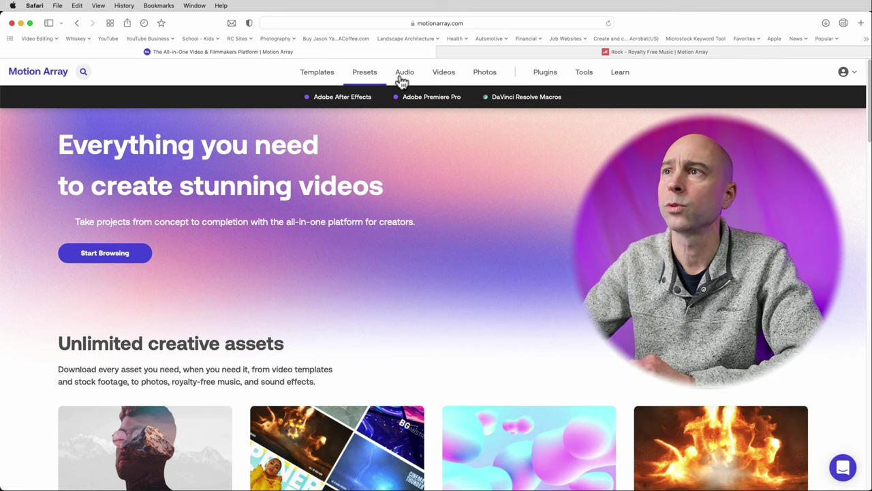
mouse_move(408, 81)
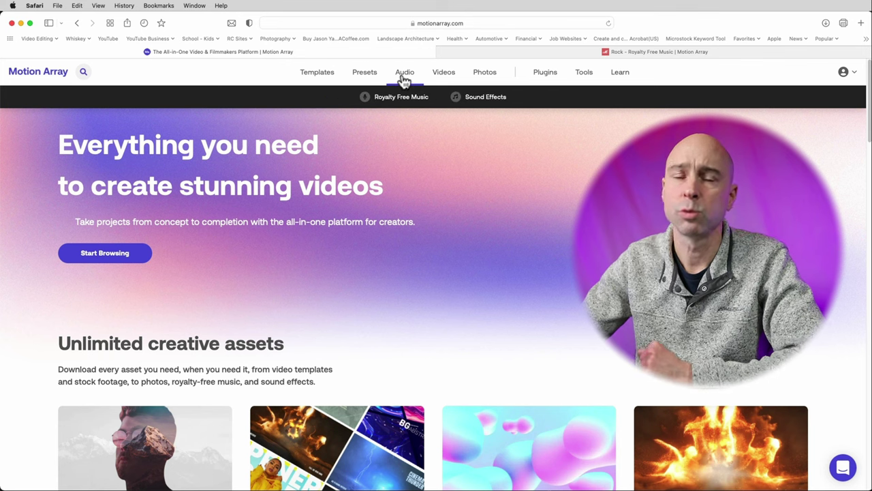
mouse_move(455, 80)
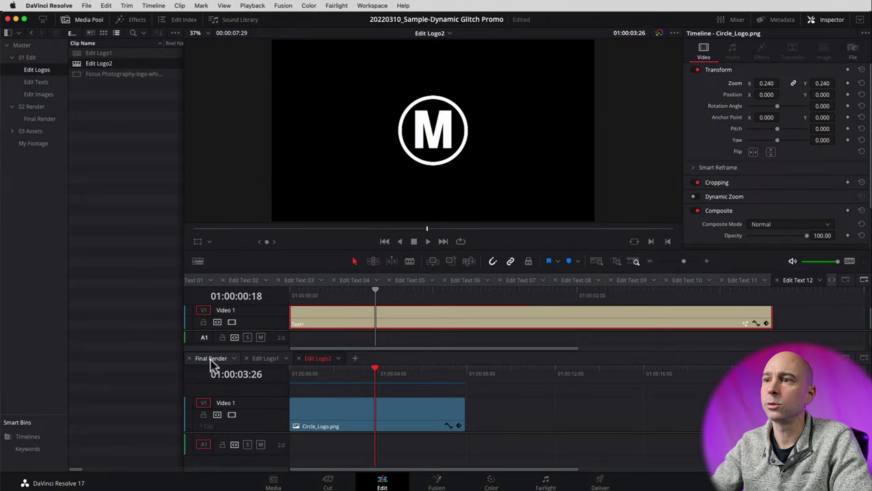
Step: Return to the Final Render timeline and close the stacked timeline holding the Edit Text tabs
click(211, 359)
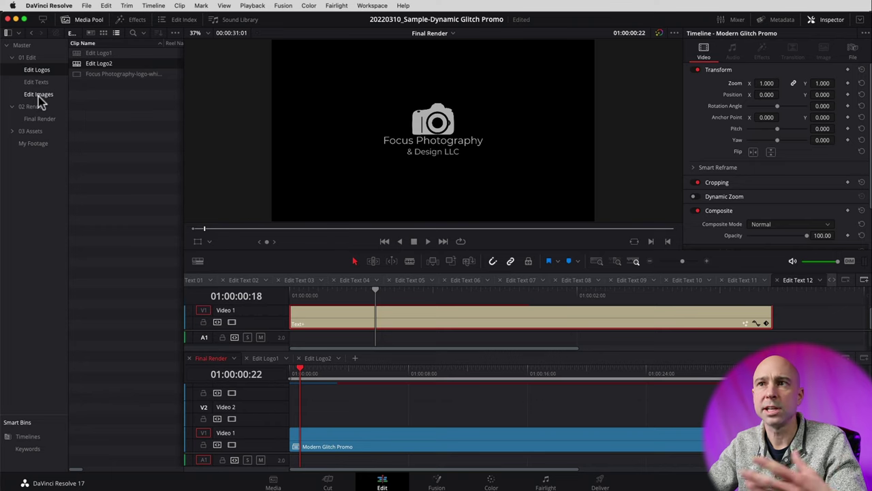
click(847, 281)
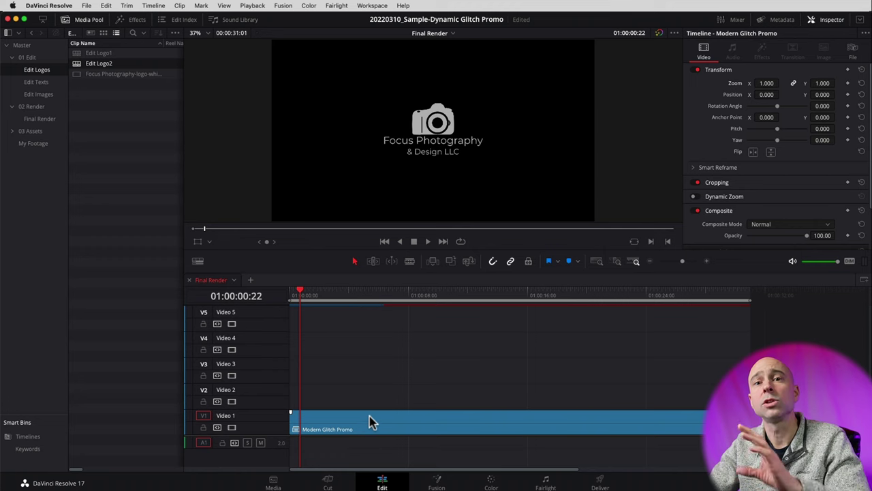
Step: Switch to Finder and import the Long, Middle and Short Rock WAV files from the Rock-83455 folder into the My Footage bin
key(super+Tab)
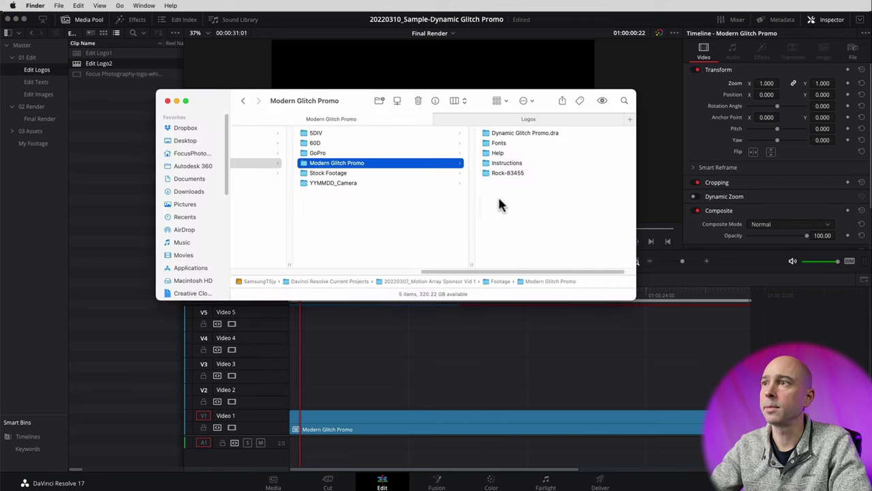
click(505, 173)
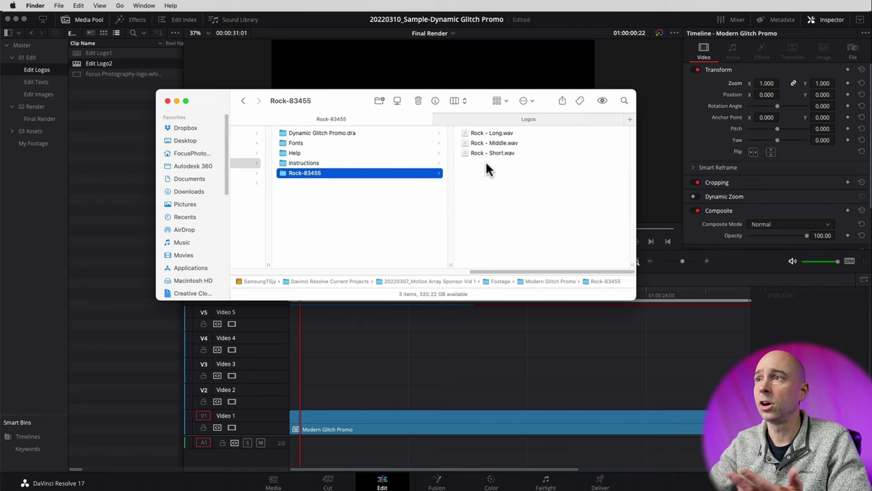
drag(484, 170, 471, 126)
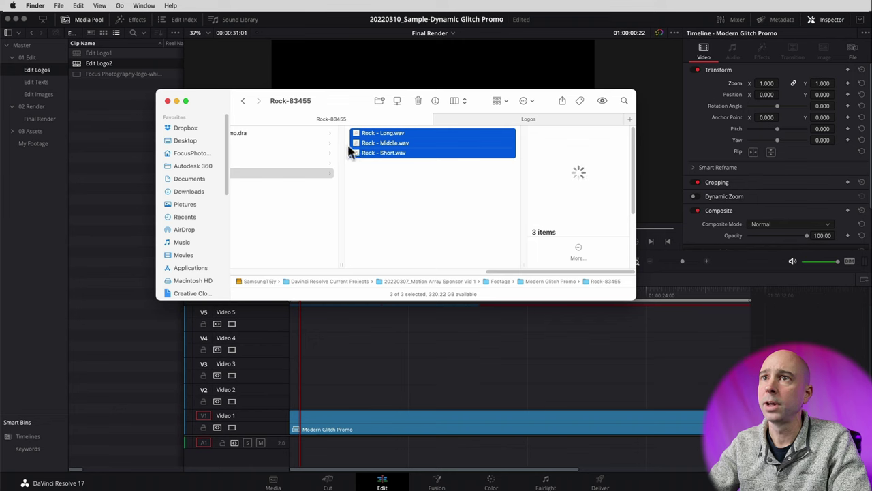
drag(383, 156, 41, 153)
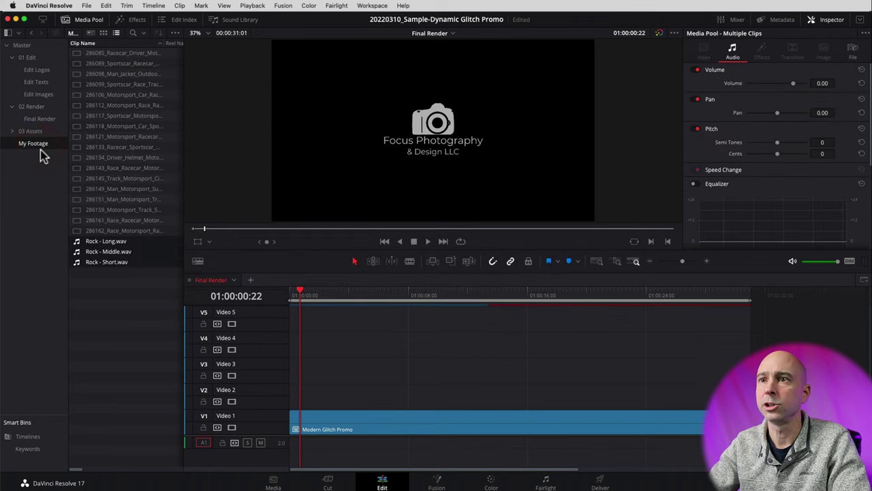
Step: Place Rock - Short.wav from the My Footage bin on Audio 1 at the start of the Final Render timeline
click(78, 253)
click(78, 263)
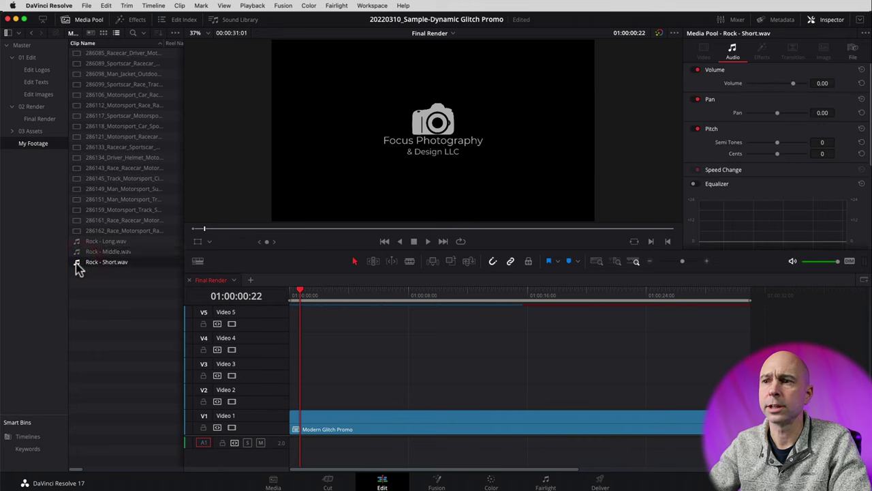
drag(288, 462, 298, 443)
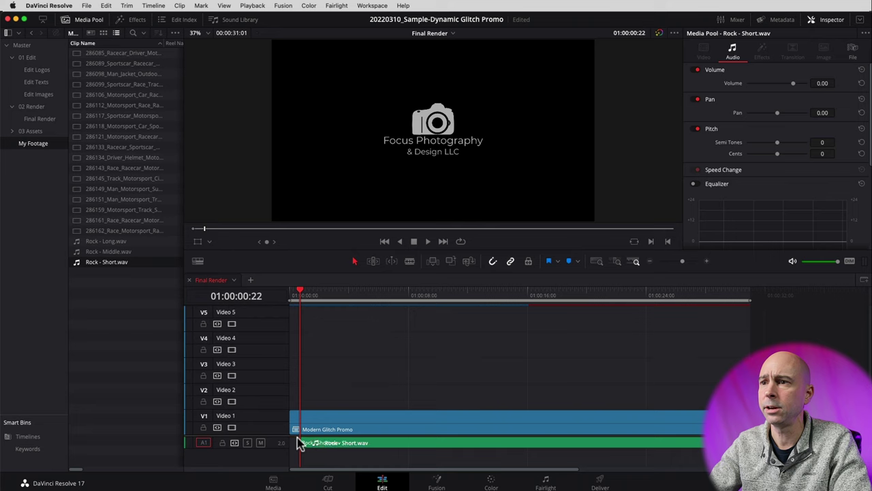
click(650, 262)
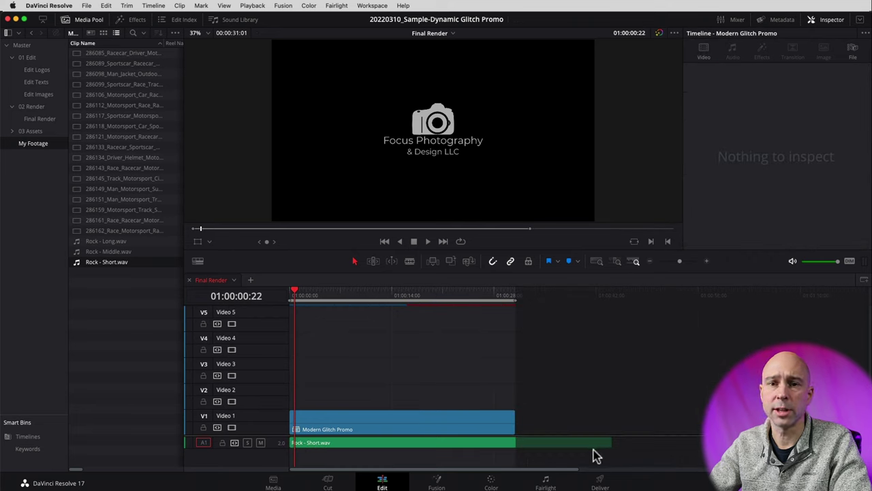
Step: Play the opening from the timeline start to check the music timing, and park the playhead at 01:00:01:00
click(289, 292)
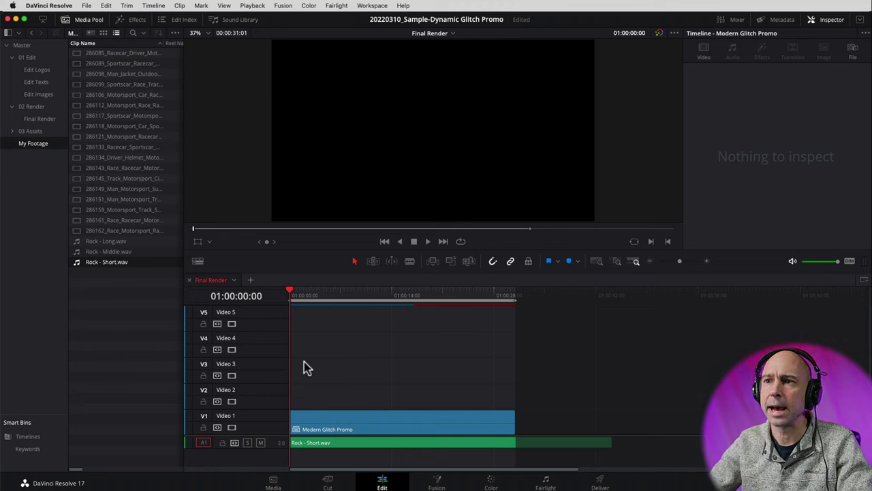
key(space)
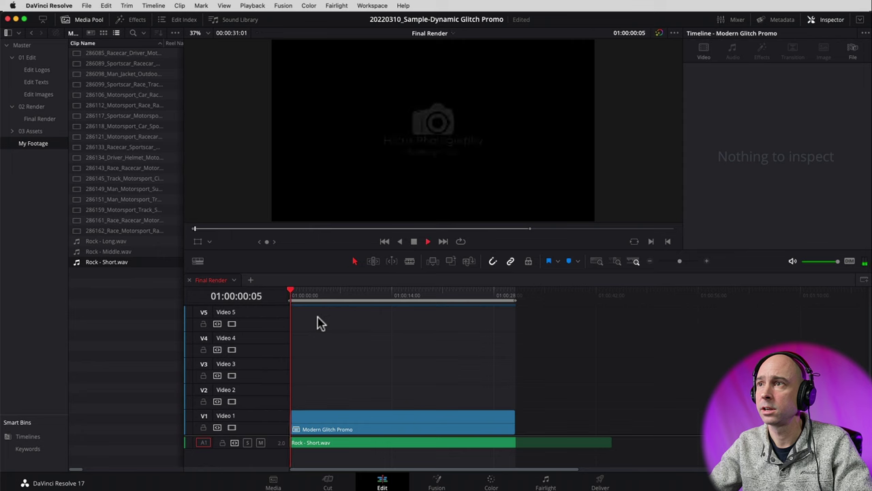
key(space)
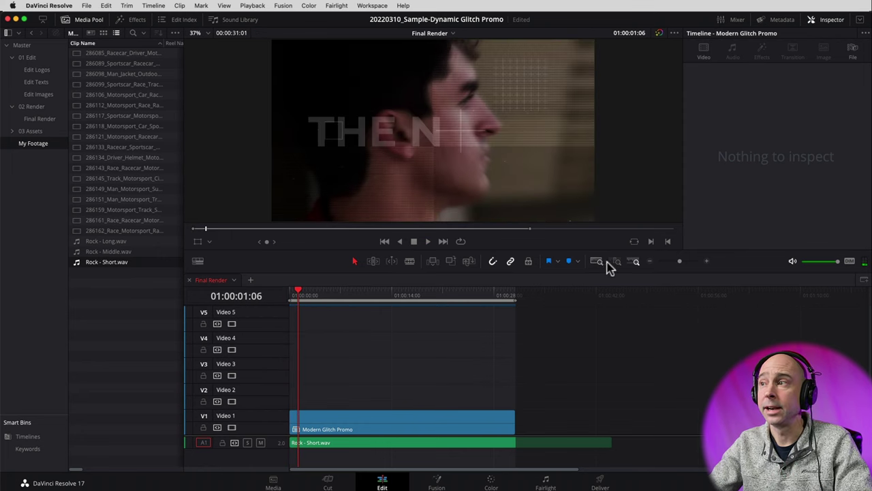
click(706, 263)
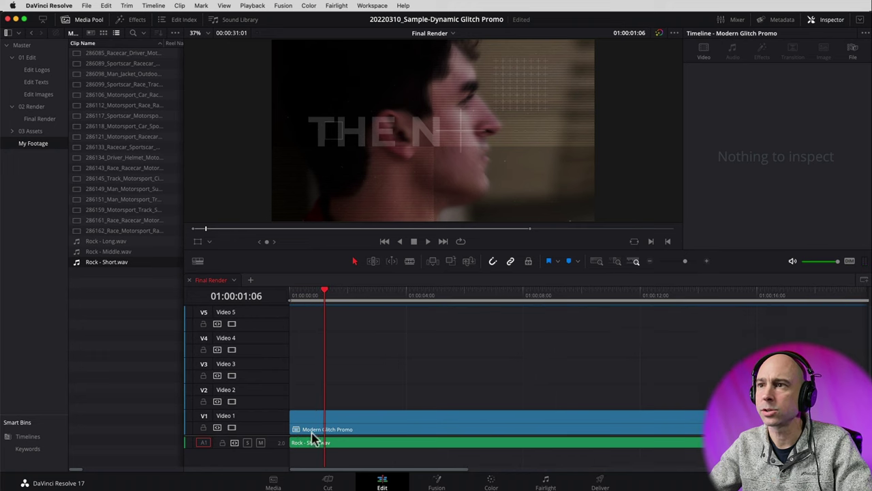
drag(332, 295, 321, 295)
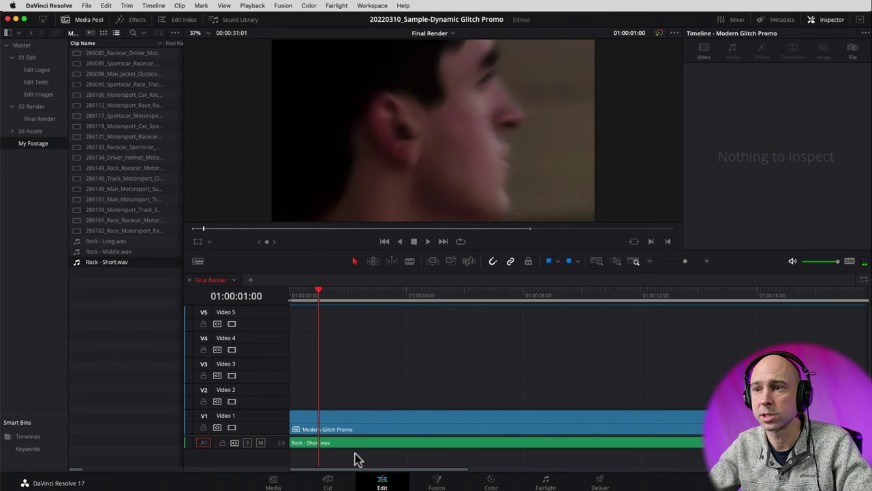
Step: Enlarge the Audio 1 track to show its waveform and shift Rock - Short.wav so its first beat lines up with 01:00:01:00
click(198, 263)
drag(176, 409, 194, 411)
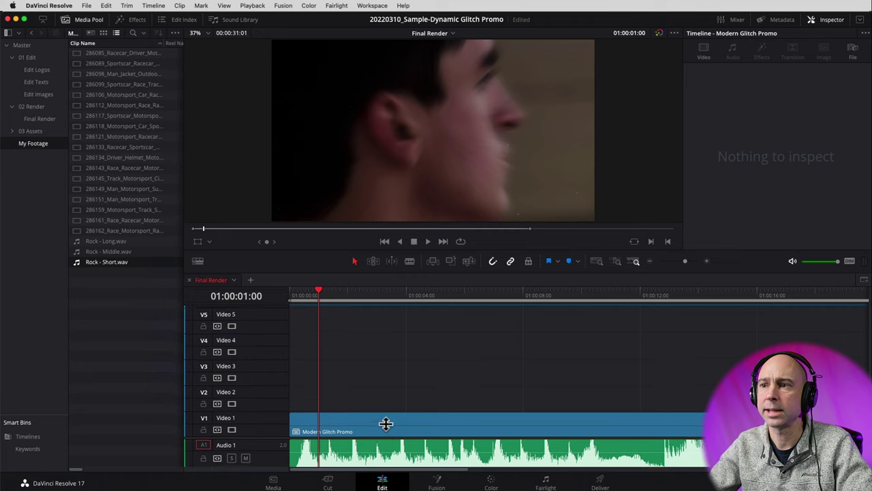
scroll(386, 423, down, 3)
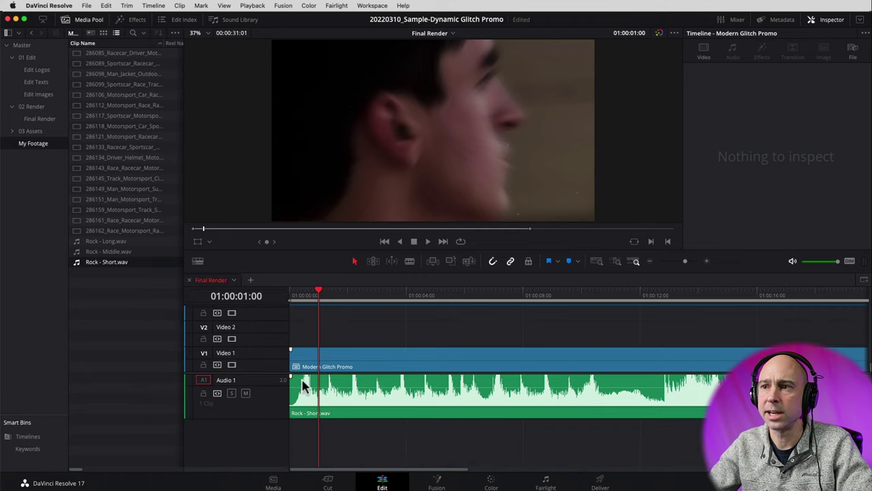
drag(320, 387, 343, 389)
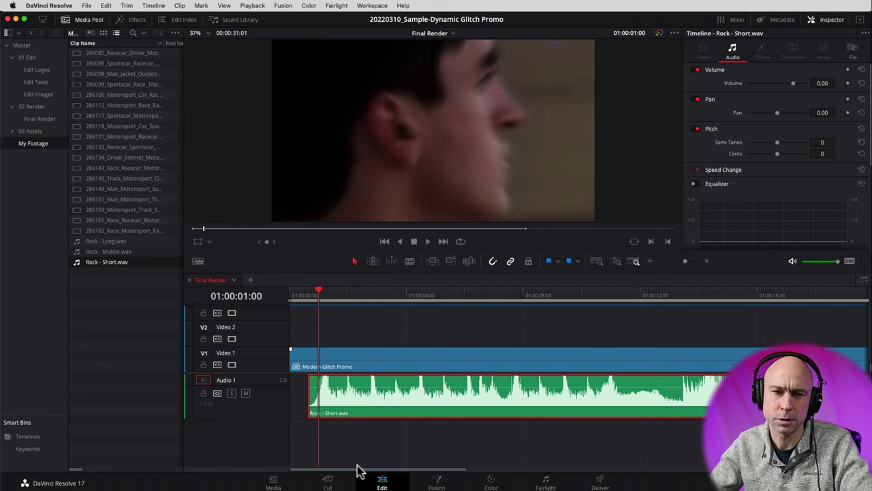
drag(354, 446, 352, 444)
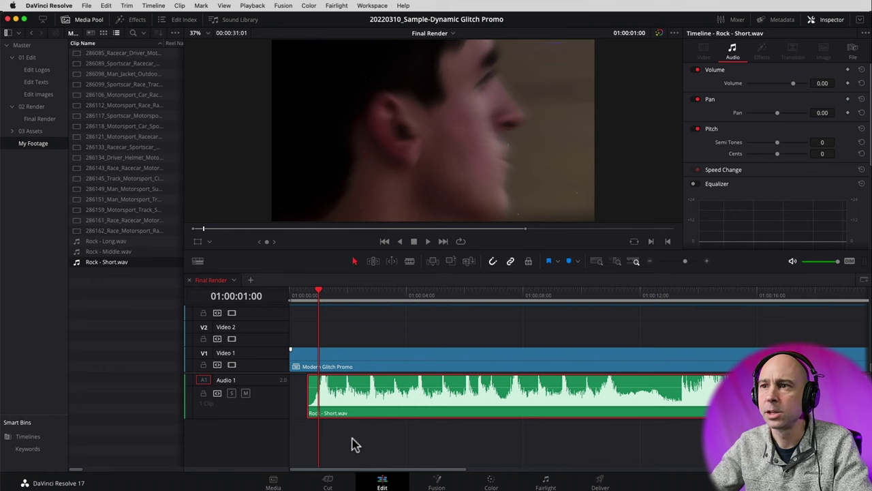
Step: Play the Final Render timeline from the beginning to check how the shifted music matches the visuals
click(307, 296)
key(space)
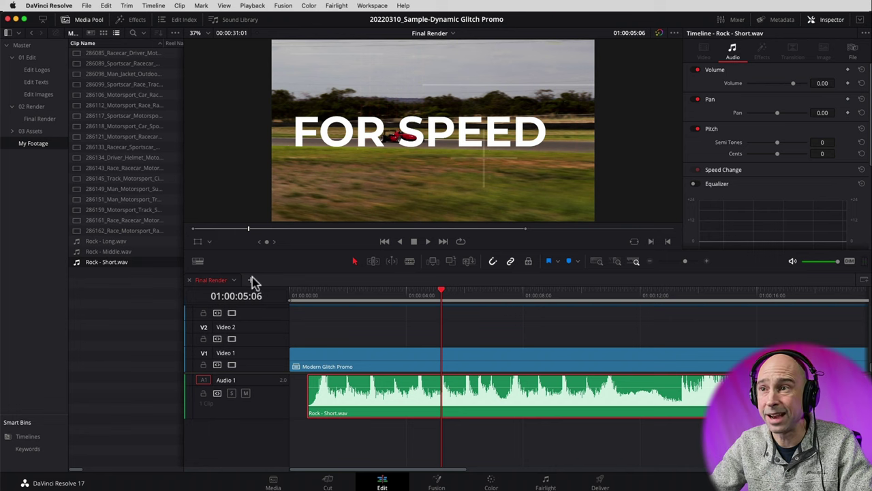
click(294, 297)
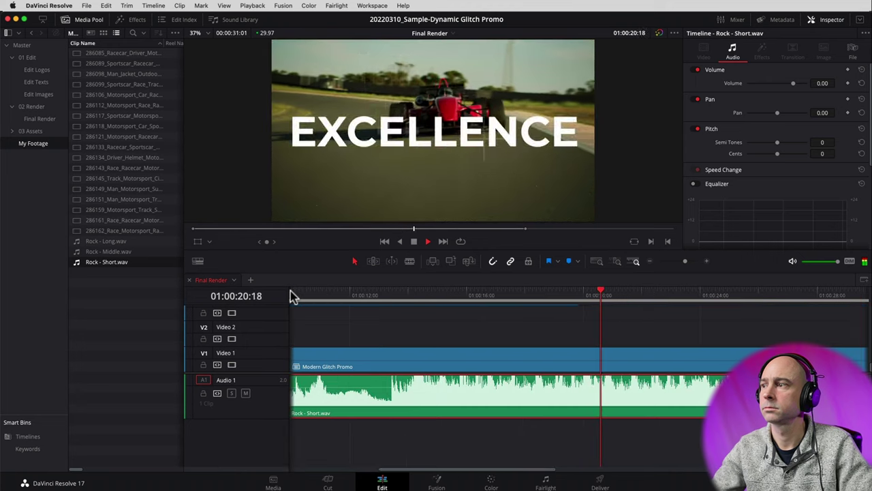
key(space)
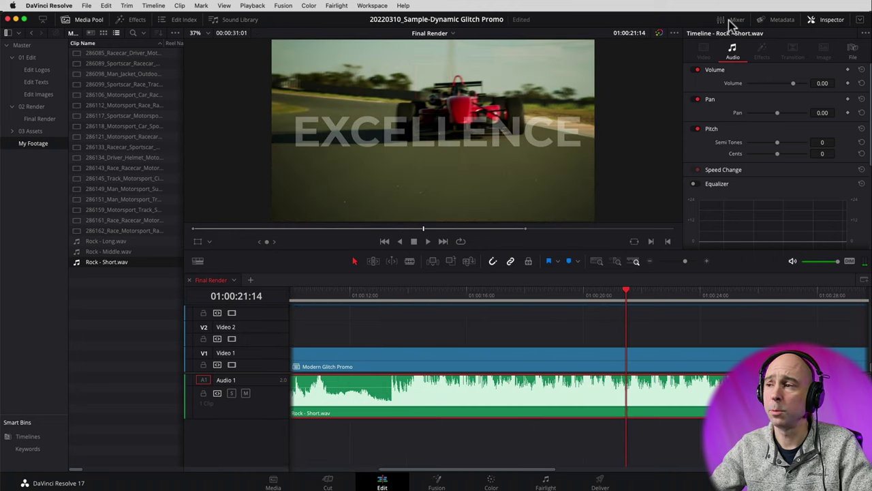
Step: Show the audio mixer and normalize the Rock - Short.wav clip to -9.0 dBFS using the Sample Peak Program mode
click(731, 22)
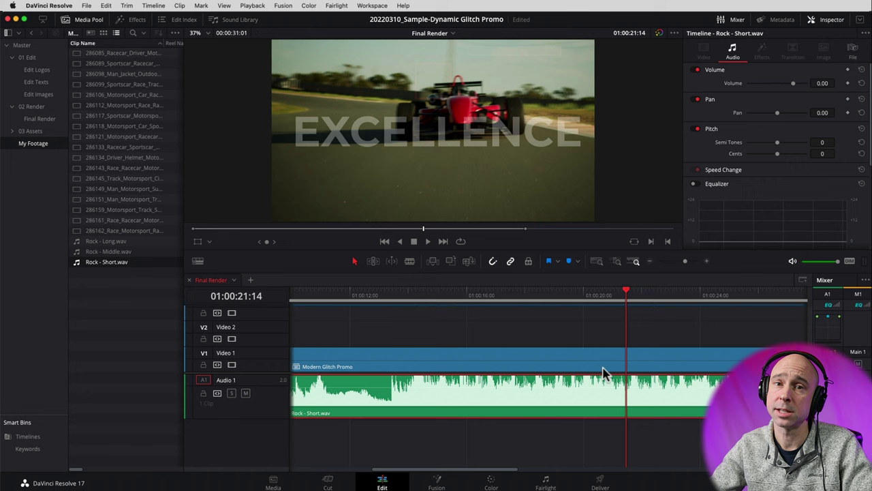
scroll(593, 364, down, 2)
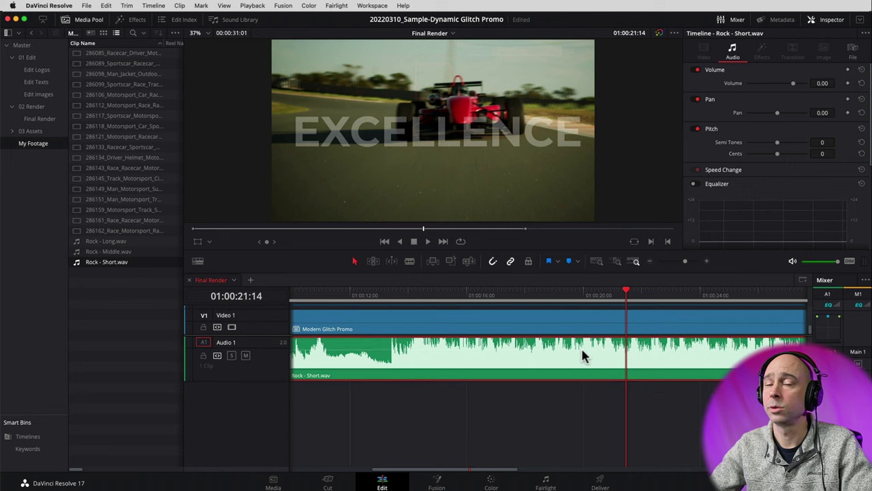
right_click(578, 350)
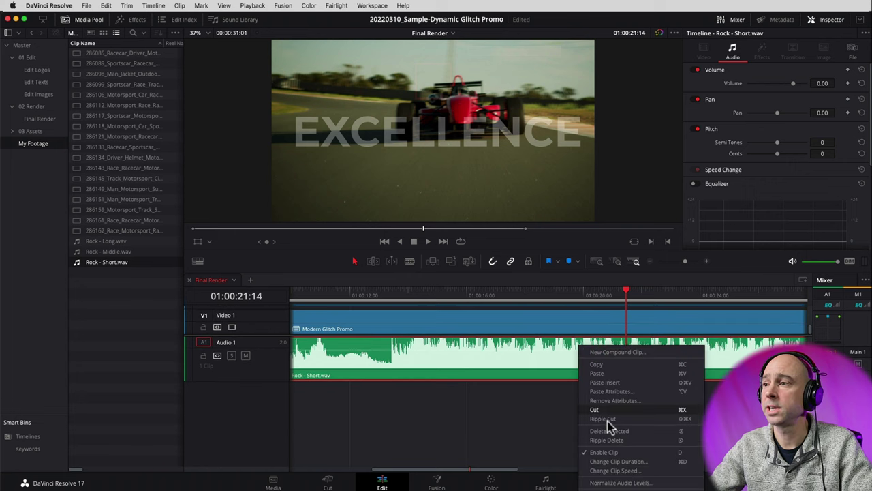
click(602, 483)
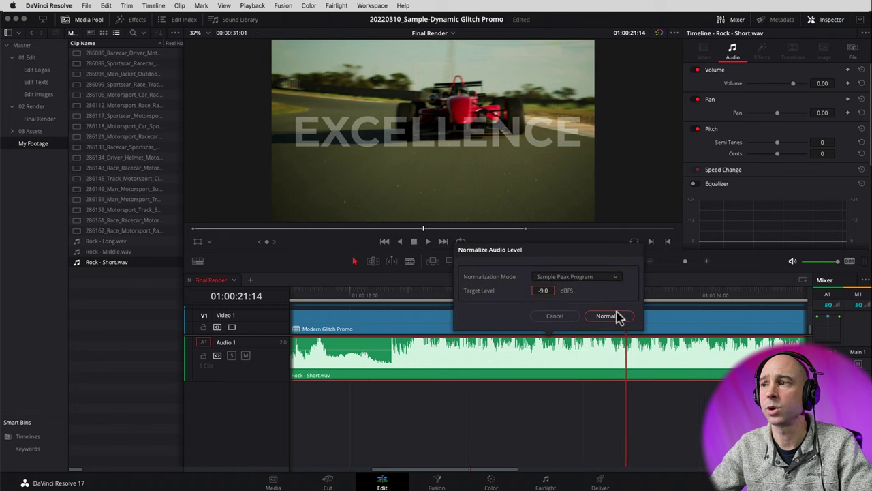
click(607, 316)
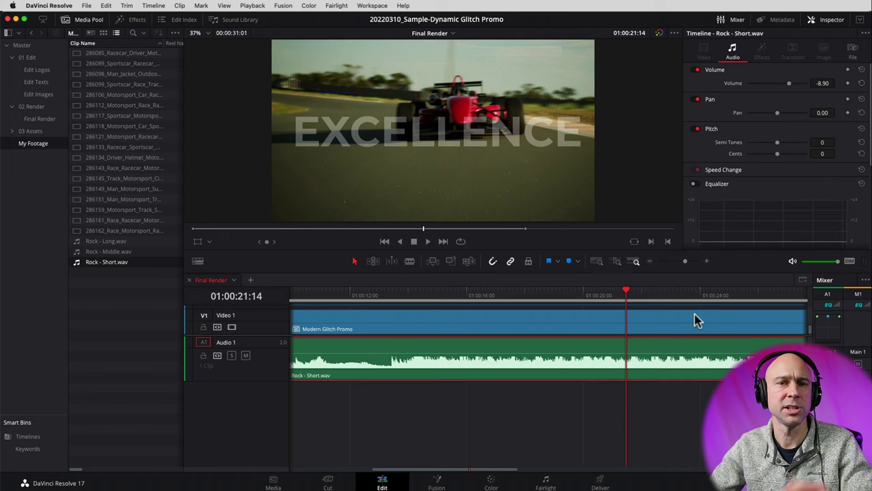
Step: Play the rest of the promo through the closing logo and compare the music clip's length with the video's end
key(space)
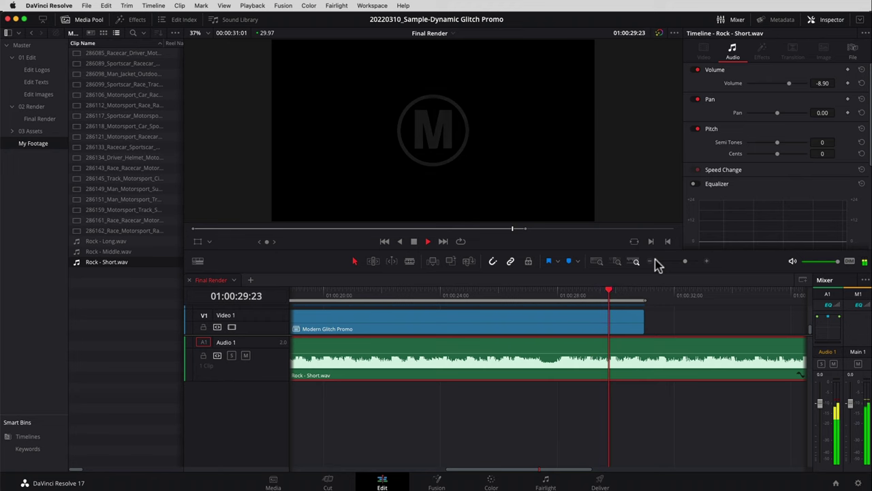
key(space)
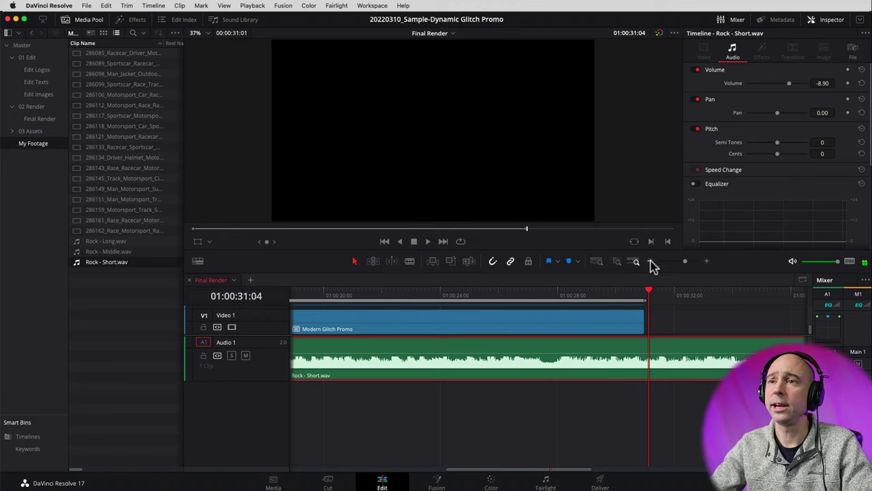
click(651, 263)
click(650, 262)
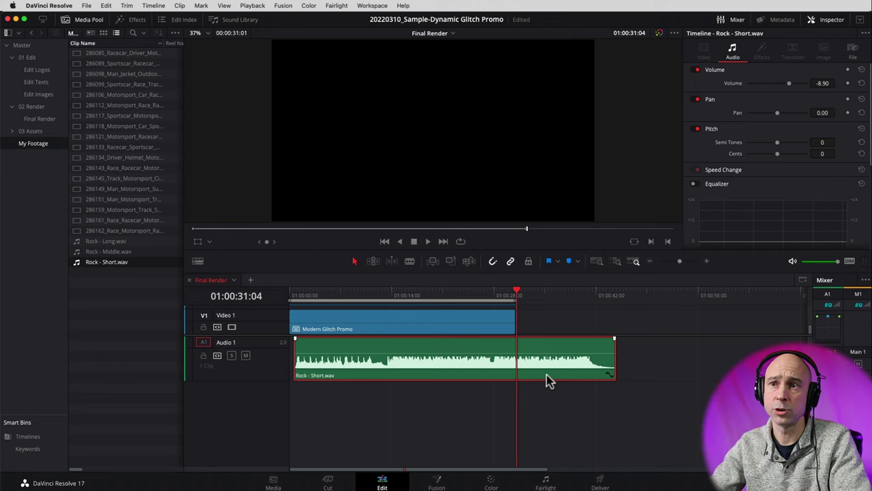
Step: Shorten the Rock - Short.wav music by cutting out a middle section and joining its ending with a Cross Fade +3 dB
click(102, 252)
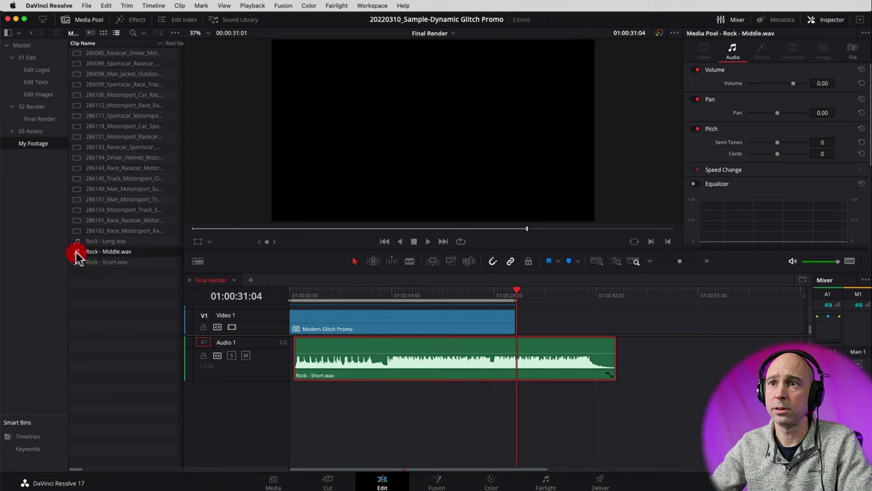
drag(193, 349, 98, 277)
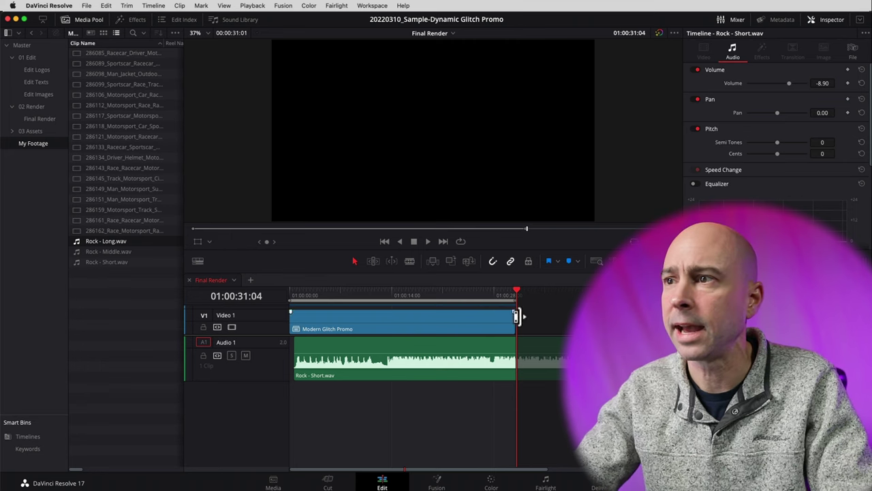
click(538, 349)
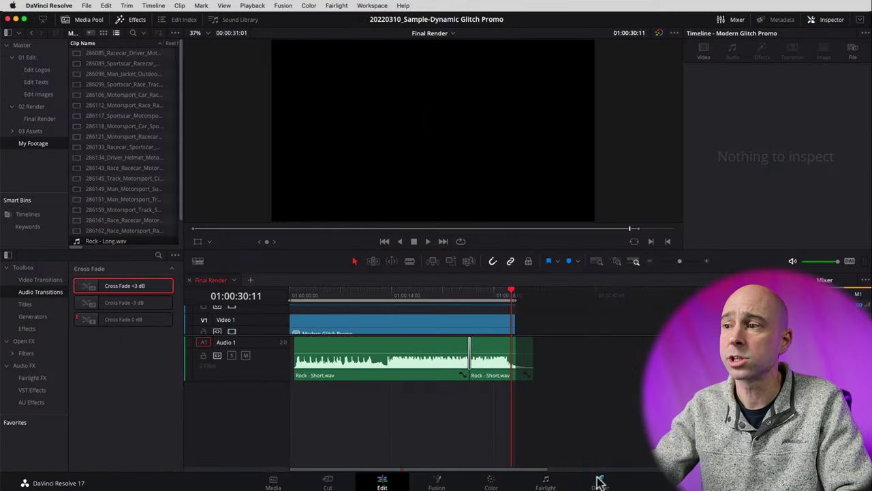
Step: Queue the Final Render timeline on the Deliver page with the JY YouTube preset, named INTRO and saved to the Draft Video folder
click(598, 482)
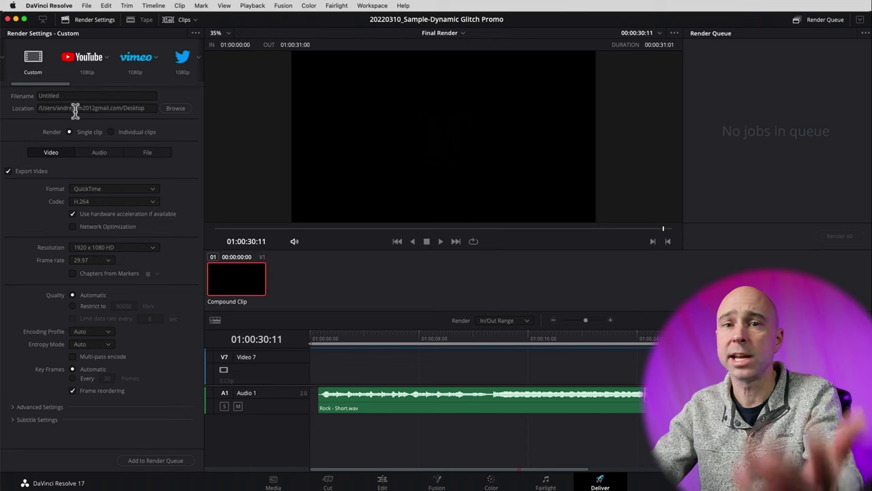
drag(62, 84, 15, 77)
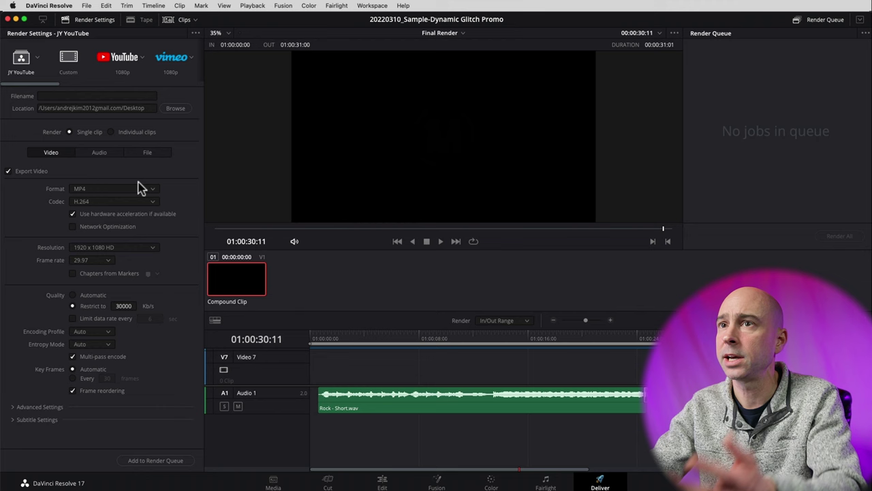
click(175, 109)
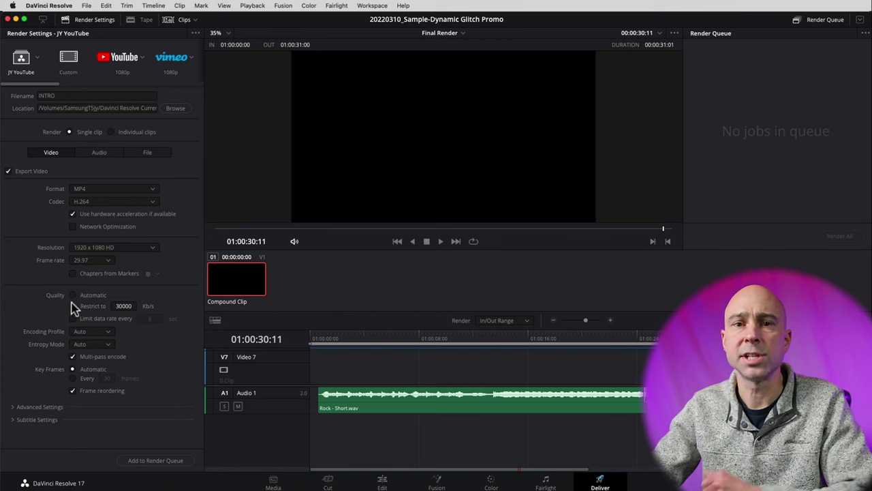
click(142, 461)
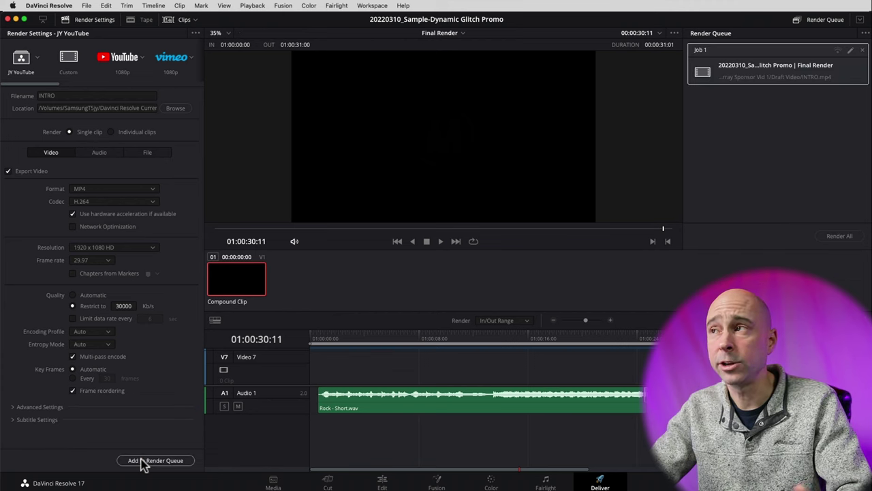